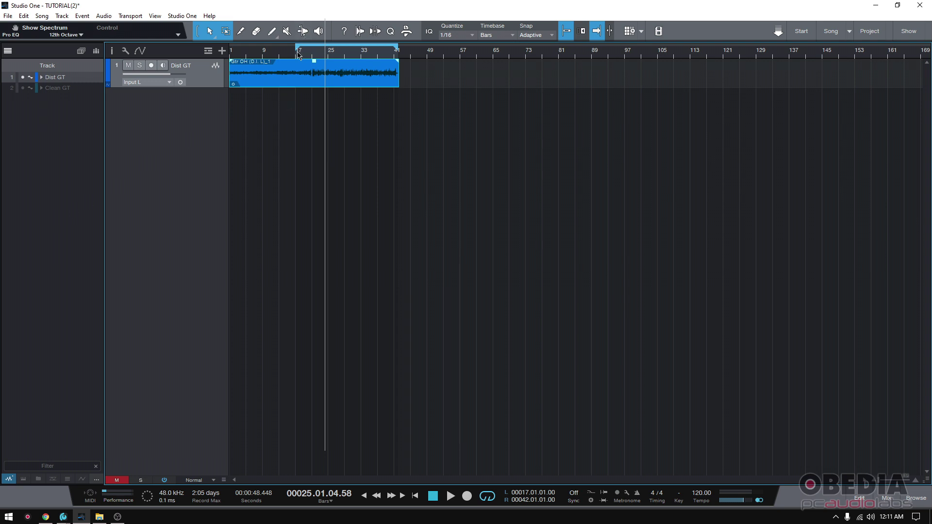
# Move the loop start to bar 6 and play the guitar part from bar 9
pyautogui.moveTo(297, 52); pyautogui.dragTo(250, 47)
pyautogui.click(263, 57)
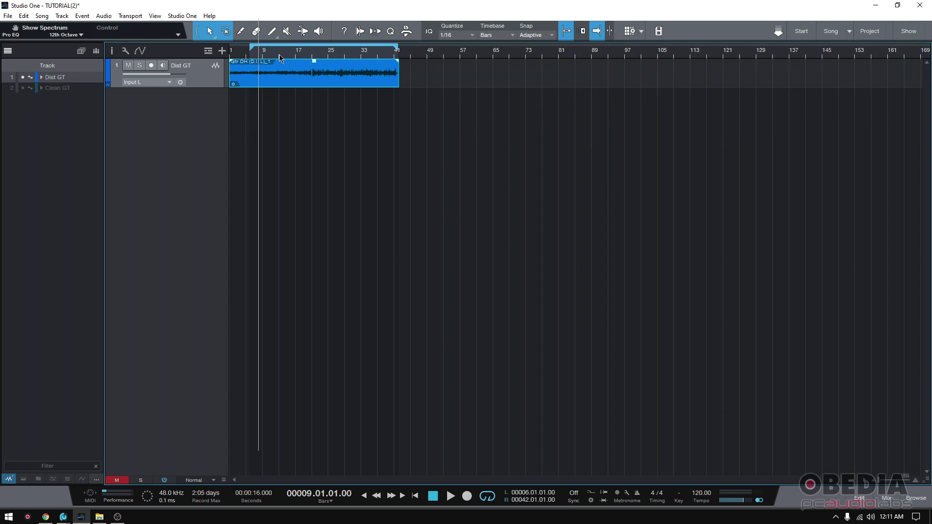
pyautogui.press('space')
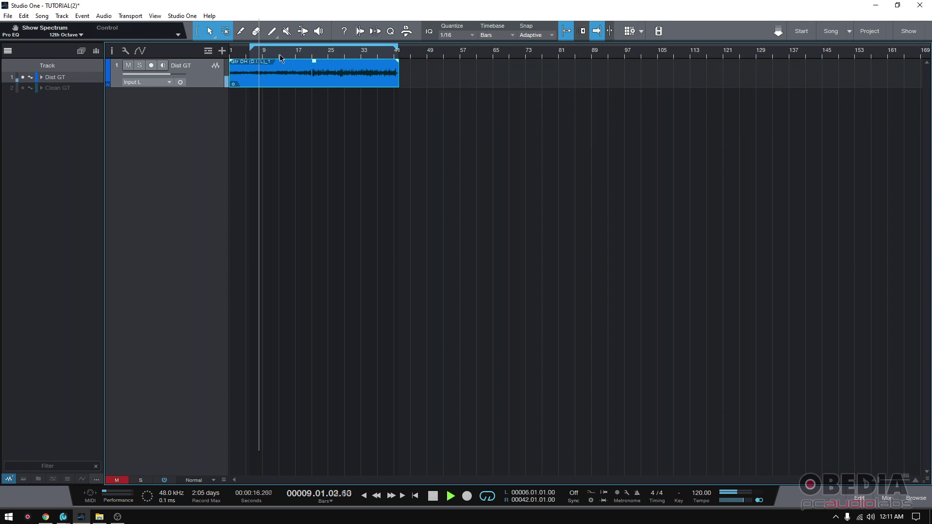
pyautogui.press('space')
# Audition the part again from around bar 22, then park the playhead at bar 10
pyautogui.click(313, 56)
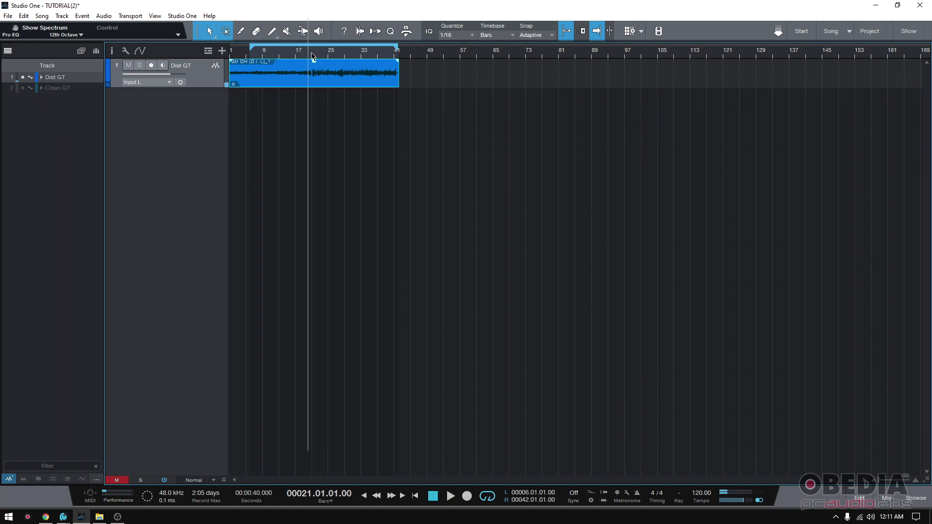
pyautogui.click(314, 56)
pyautogui.press('space')
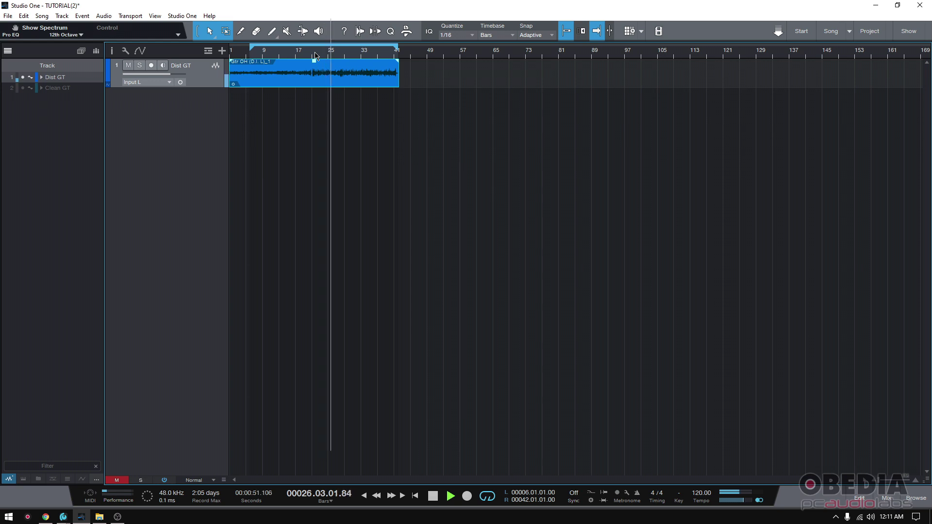
pyautogui.press('space')
pyautogui.click(265, 55)
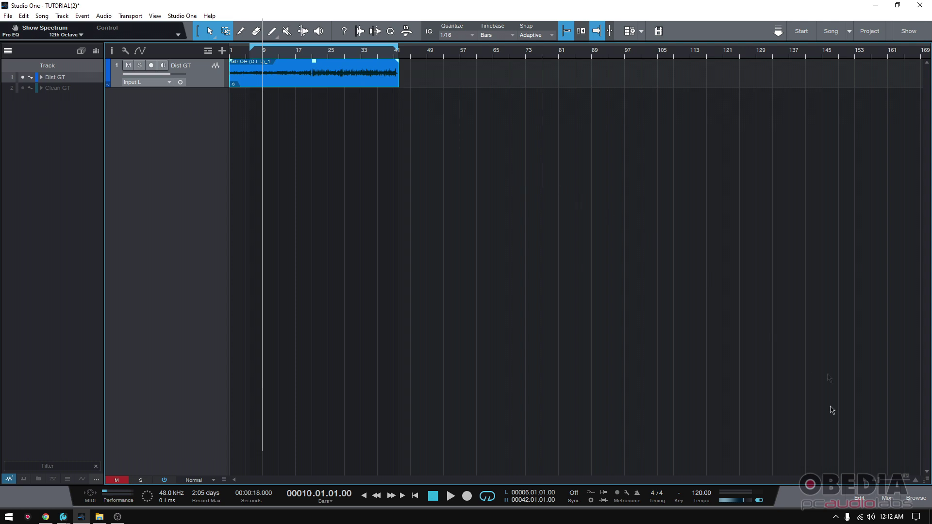
# Insert Ampire on the Dist GT track and delete its Tube Dreamer pedal
pyautogui.click(916, 498)
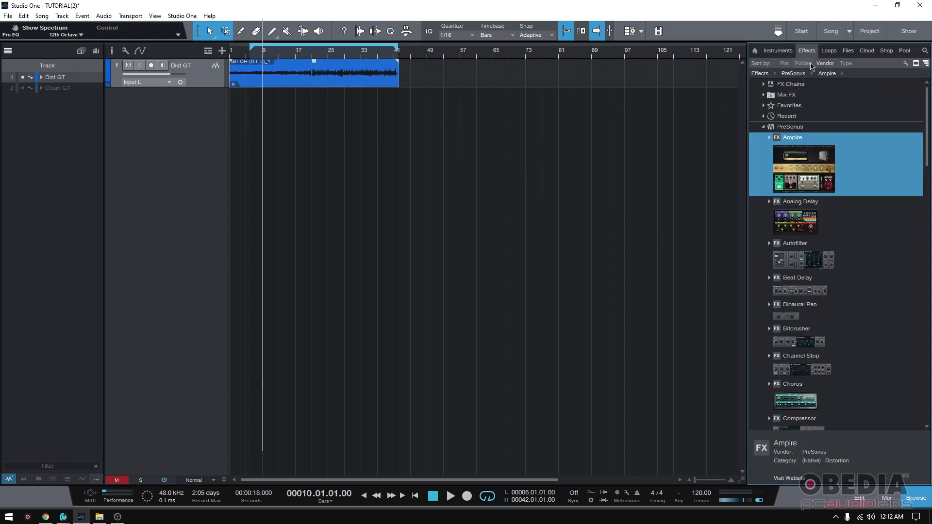
pyautogui.moveTo(803, 167); pyautogui.dragTo(328, 72)
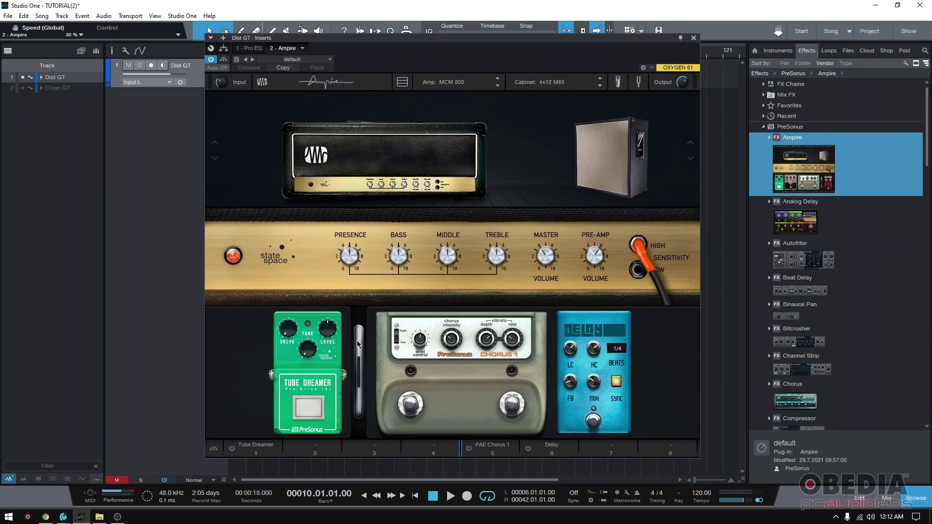
pyautogui.rightClick(321, 398)
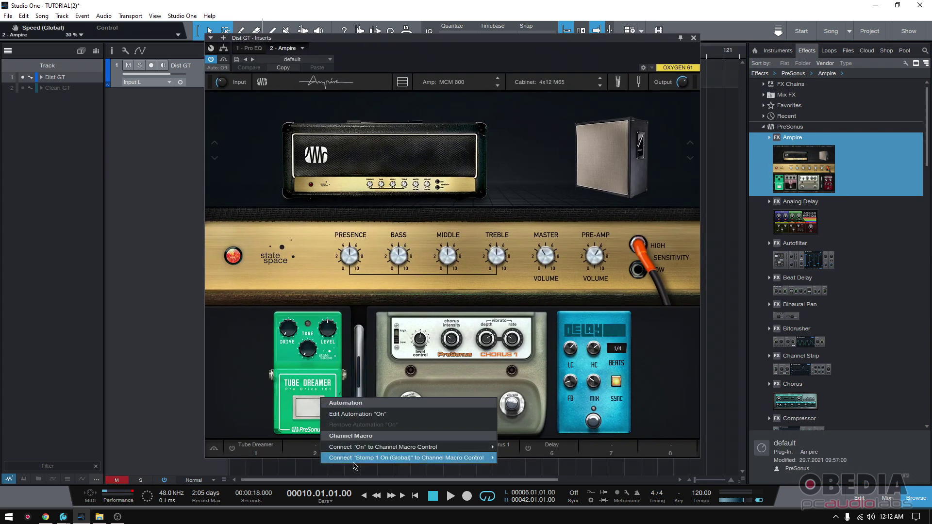
pyautogui.press('Escape')
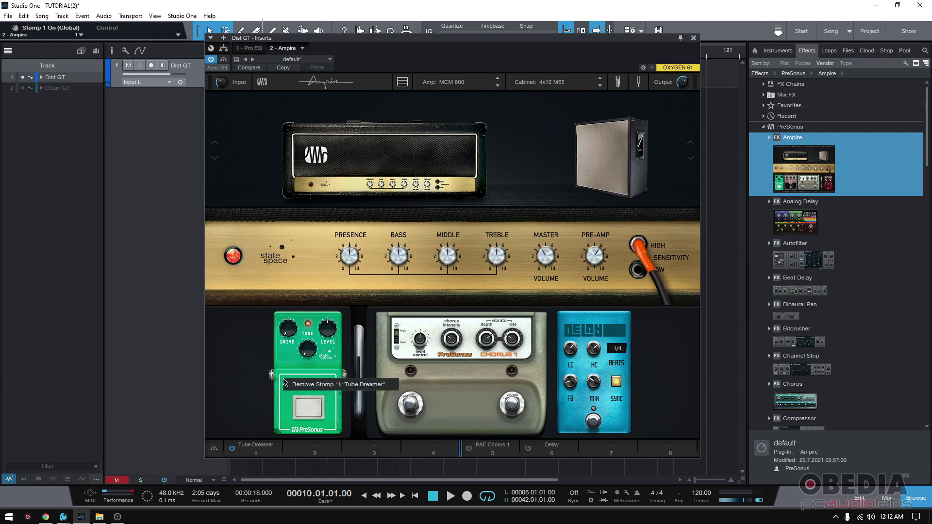
pyautogui.press('Delete')
# Remove the Chorus and Delay pedals from Ampire's pedalboard
pyautogui.rightClick(375, 381)
pyautogui.click(409, 386)
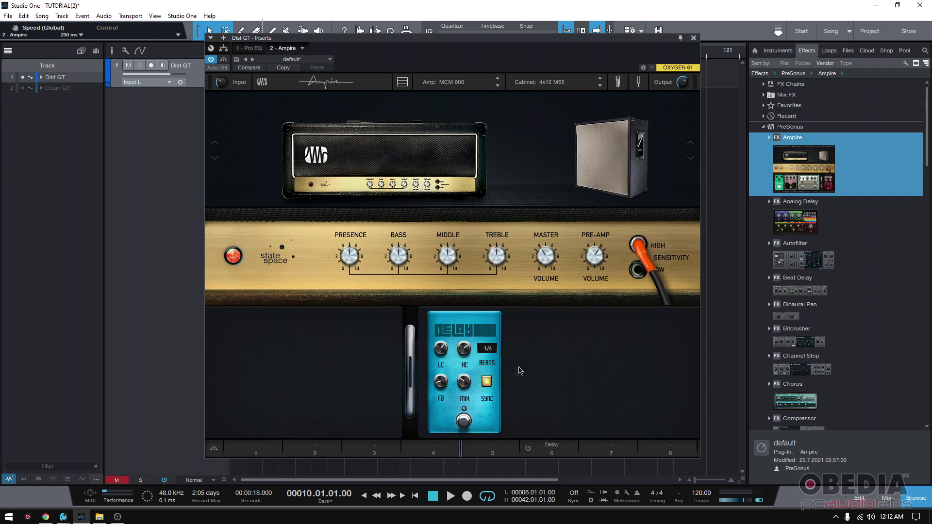
pyautogui.rightClick(509, 379)
pyautogui.click(510, 370)
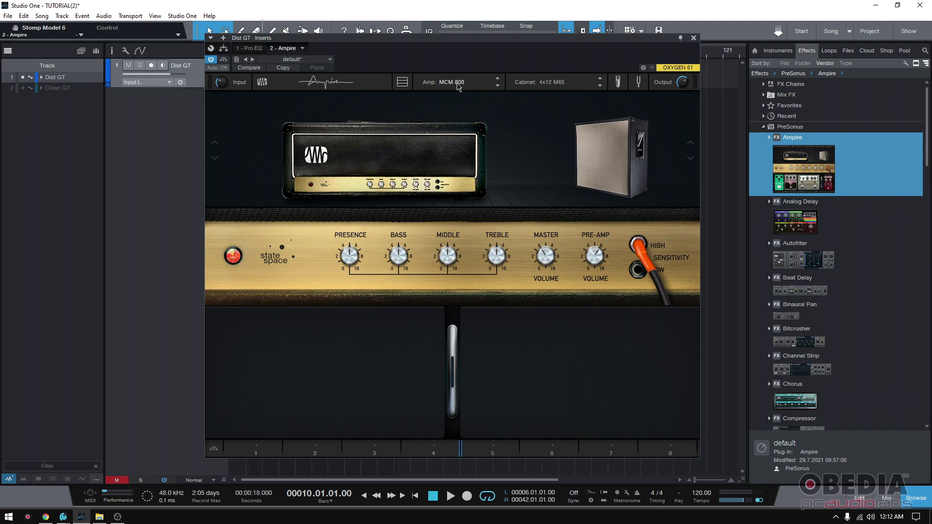
# Preview the 8x10 STV cabinet but keep the 4x12 M65 cabinet
pyautogui.click(535, 80)
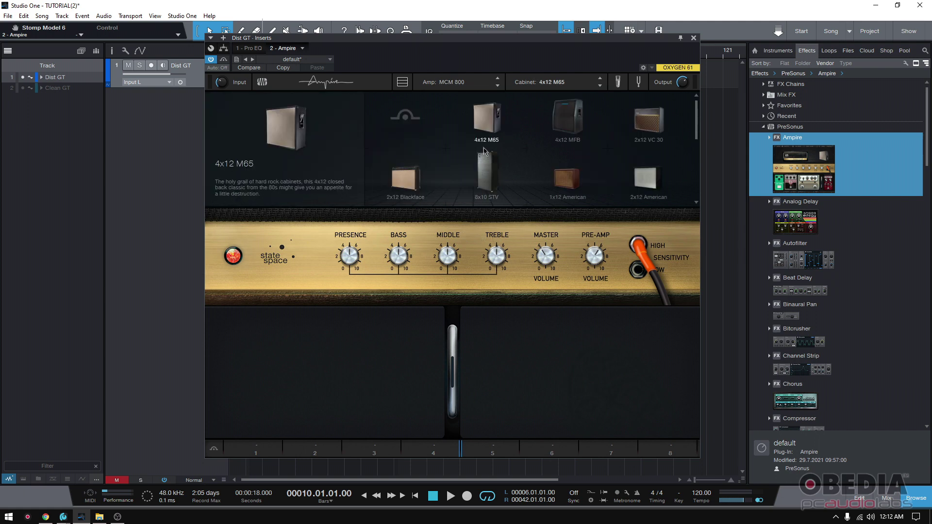
pyautogui.click(493, 170)
pyautogui.click(531, 331)
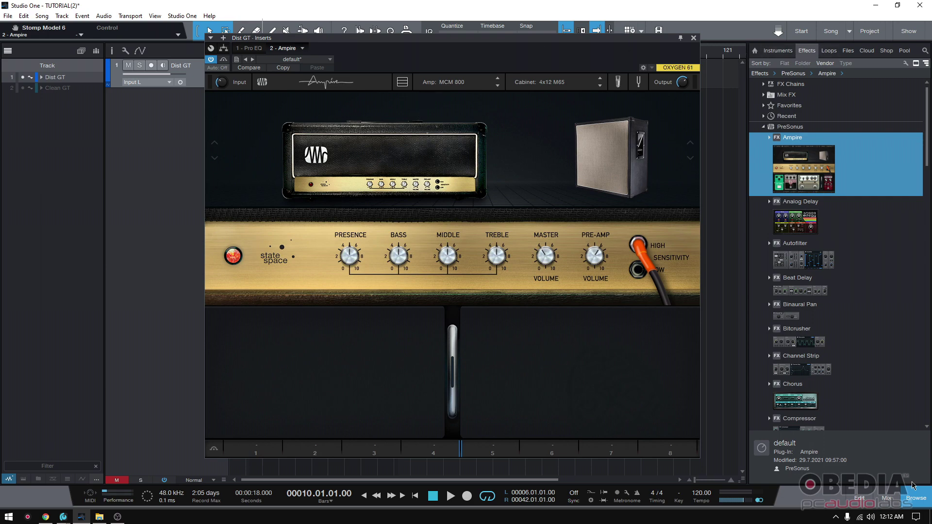
# Close the effects browser, move the Ampire window right, and keep the MCM 800 amp
pyautogui.click(917, 498)
pyautogui.moveTo(360, 40); pyautogui.dragTo(536, 43)
pyautogui.click(627, 85)
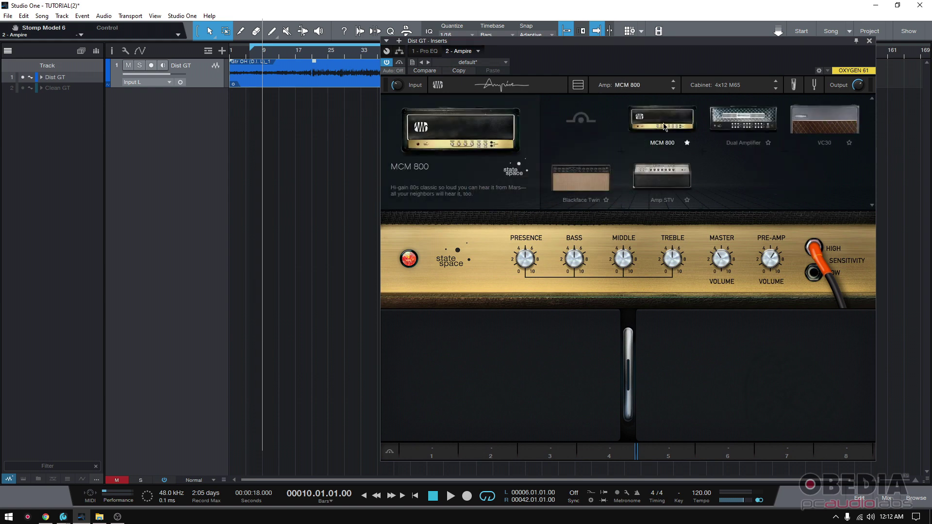
pyautogui.click(664, 126)
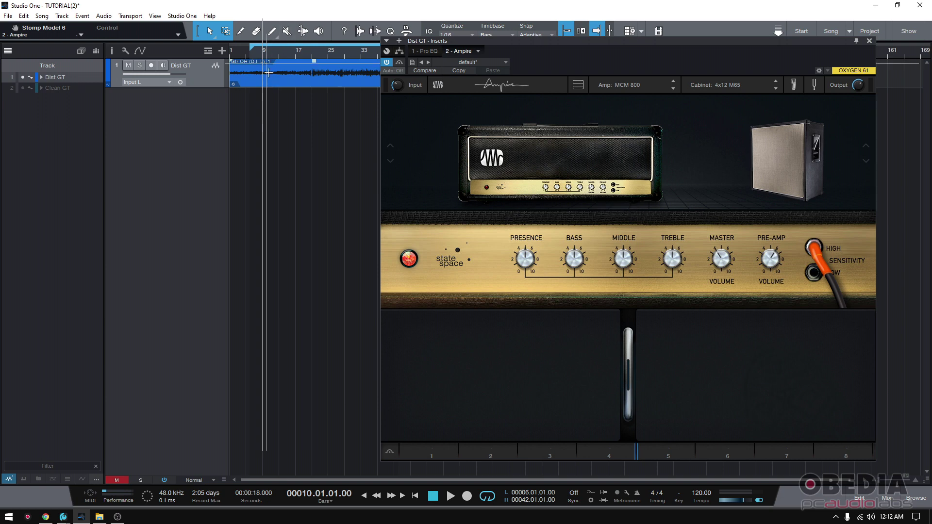
# Compare Low and High input sensitivity while playing, keep High, and lower Pre-Amp Volume to 3.80
pyautogui.press('space')
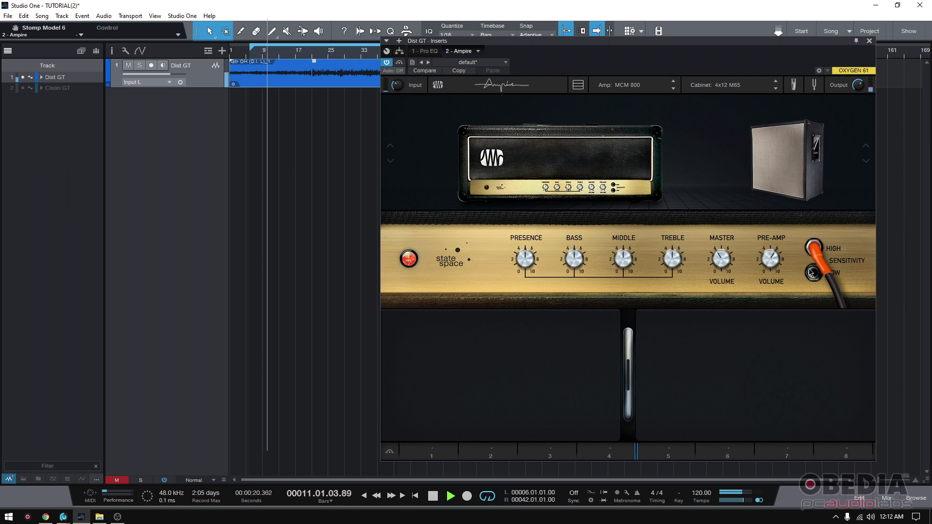
pyautogui.press('space')
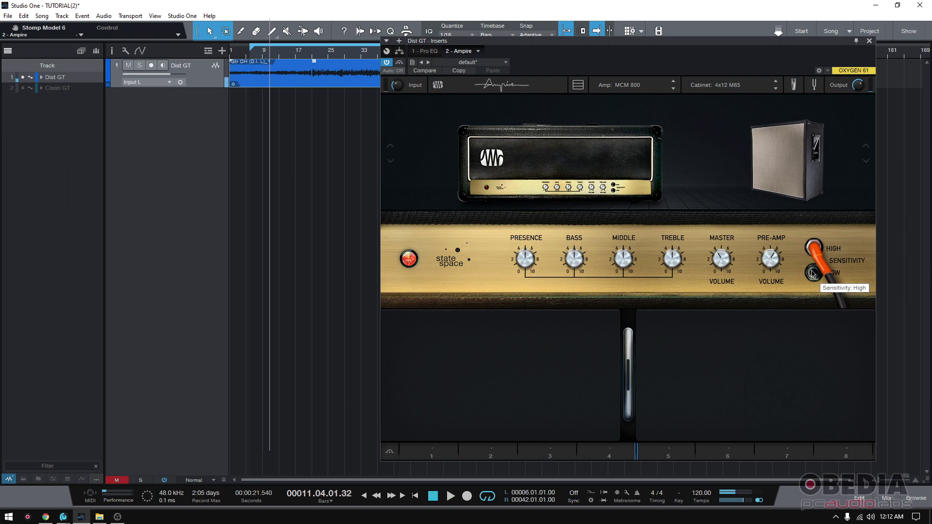
pyautogui.moveTo(813, 247); pyautogui.dragTo(816, 272)
pyautogui.press('space')
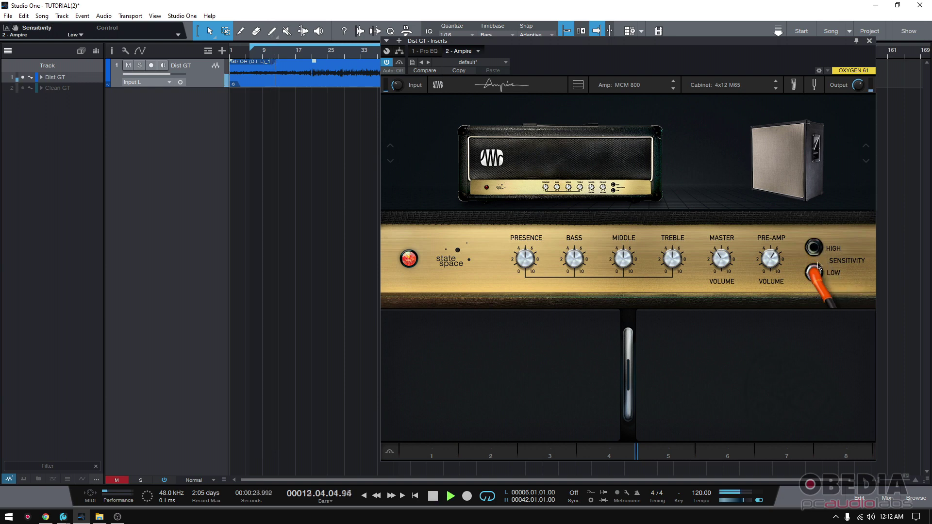
pyautogui.moveTo(815, 268); pyautogui.dragTo(817, 251)
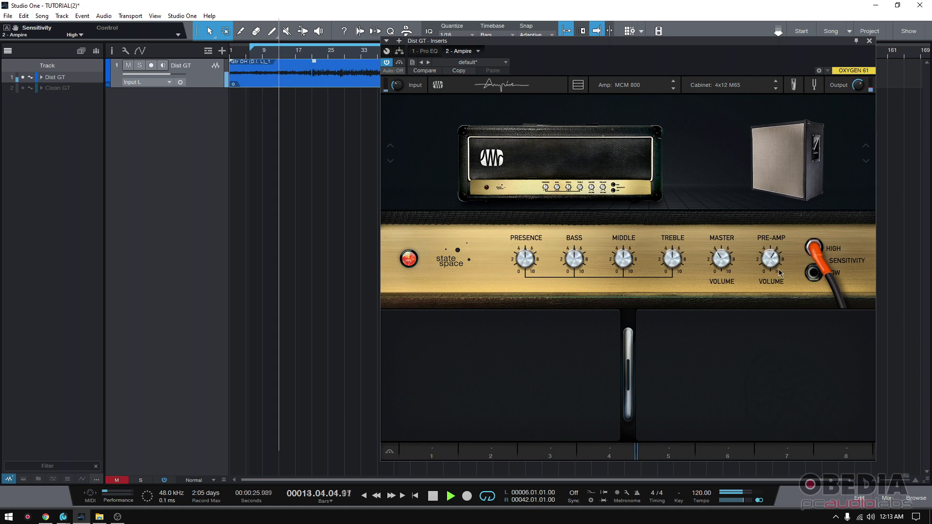
pyautogui.moveTo(768, 267)
pyautogui.mouseDown()
pyautogui.moveTo(773, 324)
pyautogui.moveTo(759, 263)
pyautogui.mouseUp()
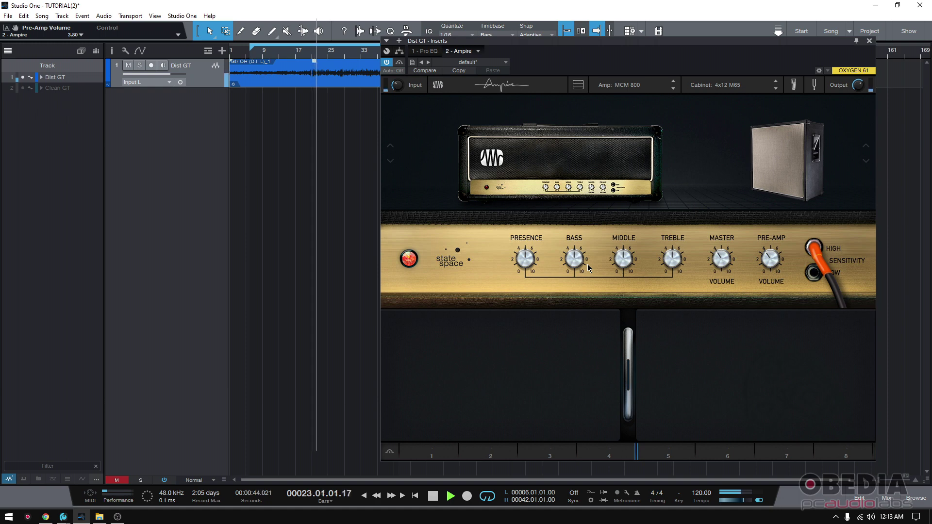
# While playing, set Bass and Treble to about 2.8, Presence 0.4, Middle 6.15
pyautogui.press('space')
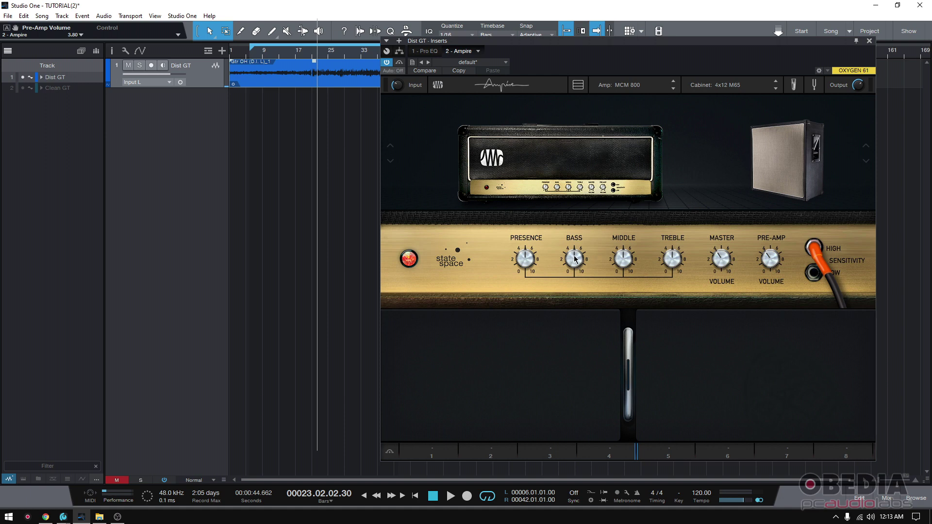
pyautogui.press('space')
pyautogui.moveTo(574, 259)
pyautogui.mouseDown()
pyautogui.moveTo(577, 293)
pyautogui.moveTo(574, 272)
pyautogui.mouseUp()
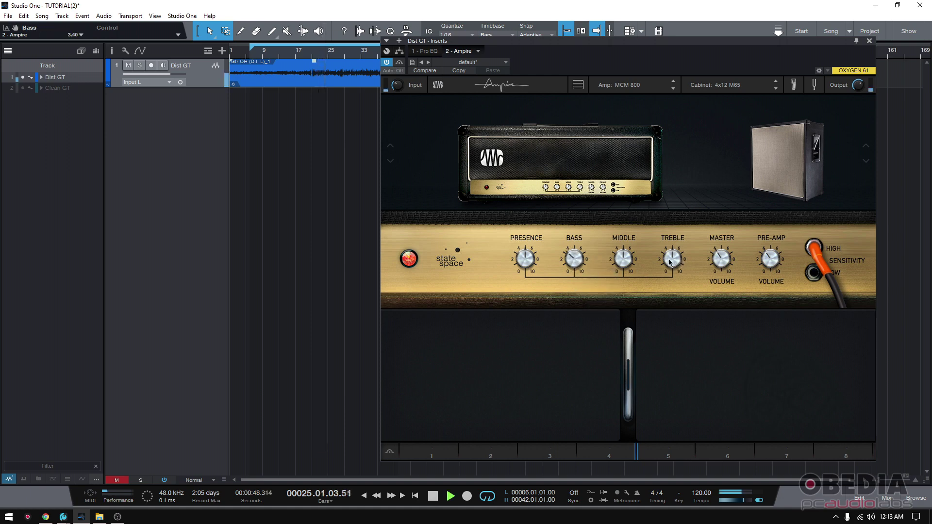
pyautogui.moveTo(670, 262); pyautogui.dragTo(625, 250)
pyautogui.moveTo(528, 260)
pyautogui.mouseDown()
pyautogui.moveTo(529, 312)
pyautogui.moveTo(527, 228)
pyautogui.moveTo(526, 246)
pyautogui.mouseUp()
pyautogui.moveTo(628, 264); pyautogui.dragTo(640, 266)
# Stop playback and nudge the Bass and Pre-Amp Volume slightly lower
pyautogui.press('space')
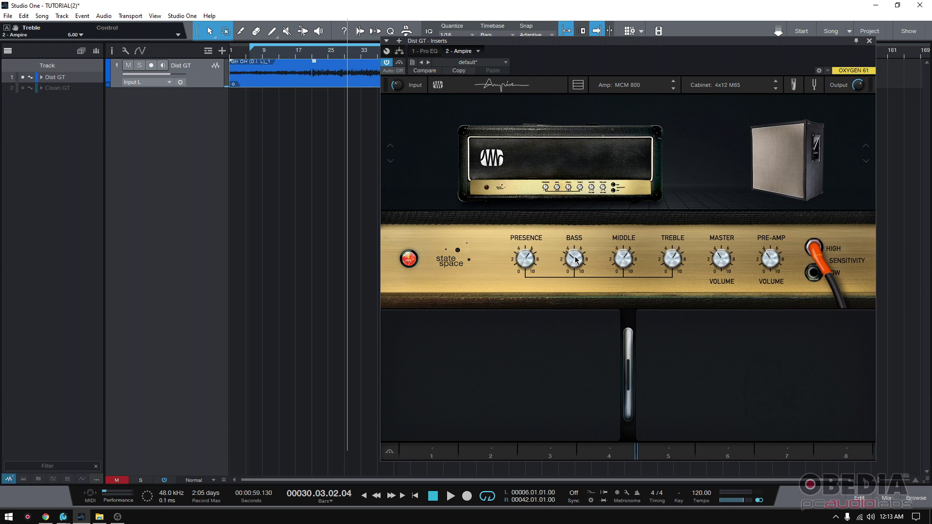
pyautogui.moveTo(575, 260); pyautogui.dragTo(574, 258)
pyautogui.moveTo(774, 257); pyautogui.dragTo(766, 263)
pyautogui.click(715, 87)
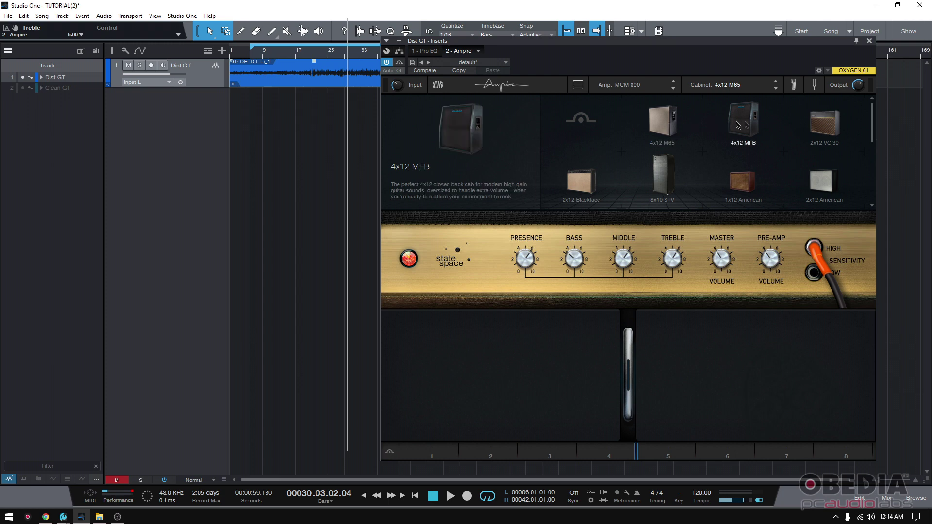
pyautogui.scroll(-4, 748, 125)
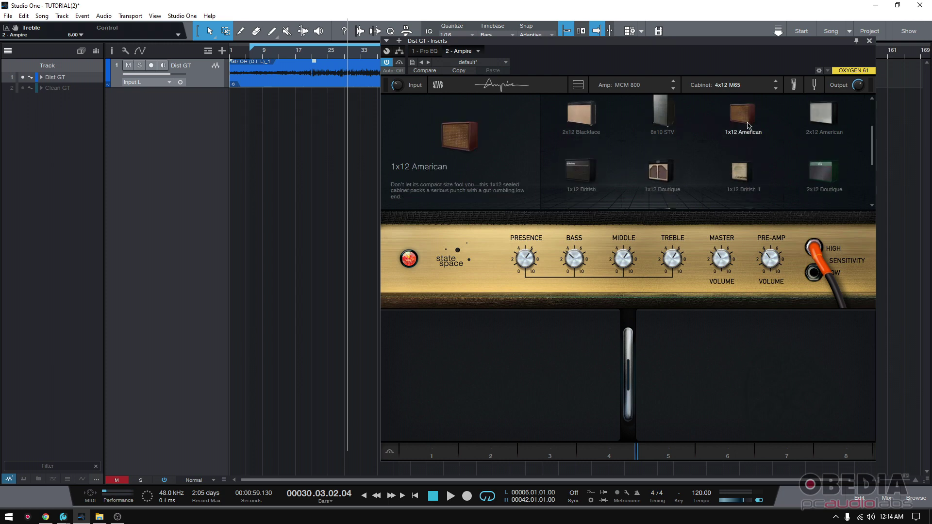
pyautogui.scroll(3, 748, 125)
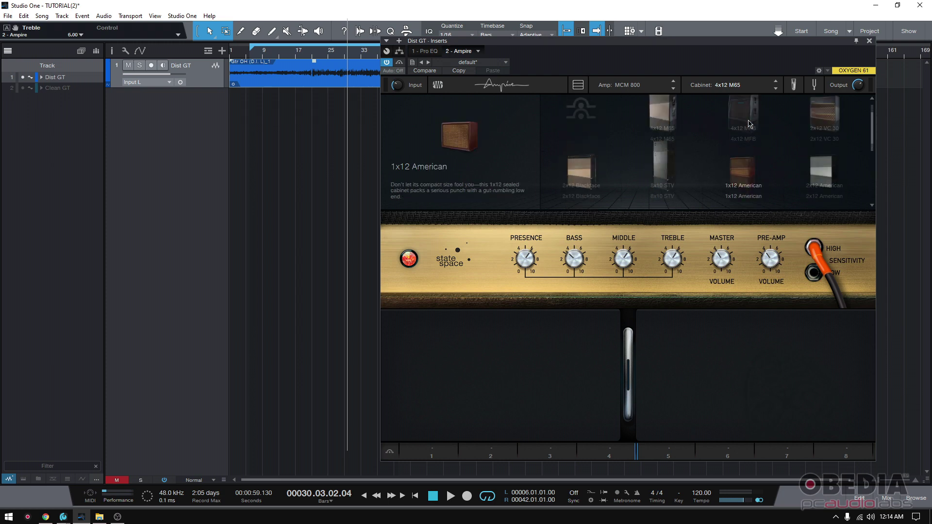
pyautogui.click(745, 122)
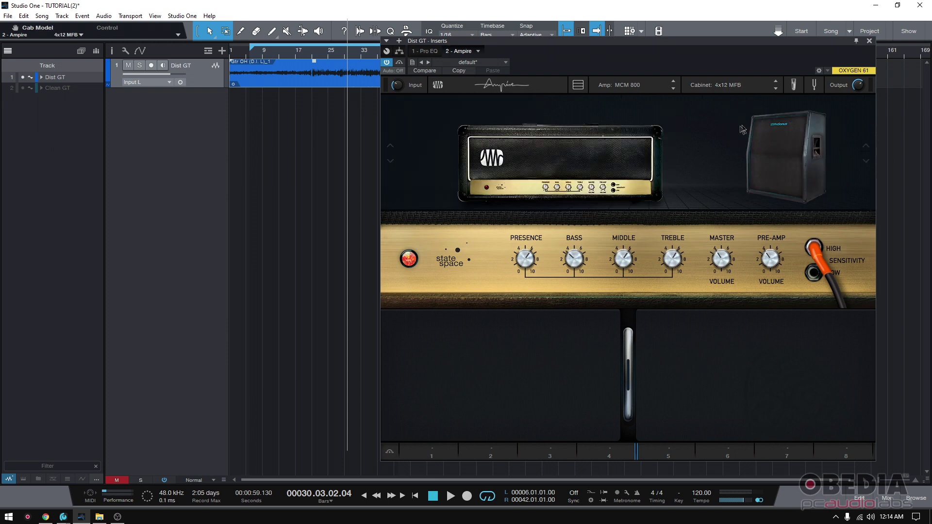
pyautogui.click(776, 82)
pyautogui.click(777, 90)
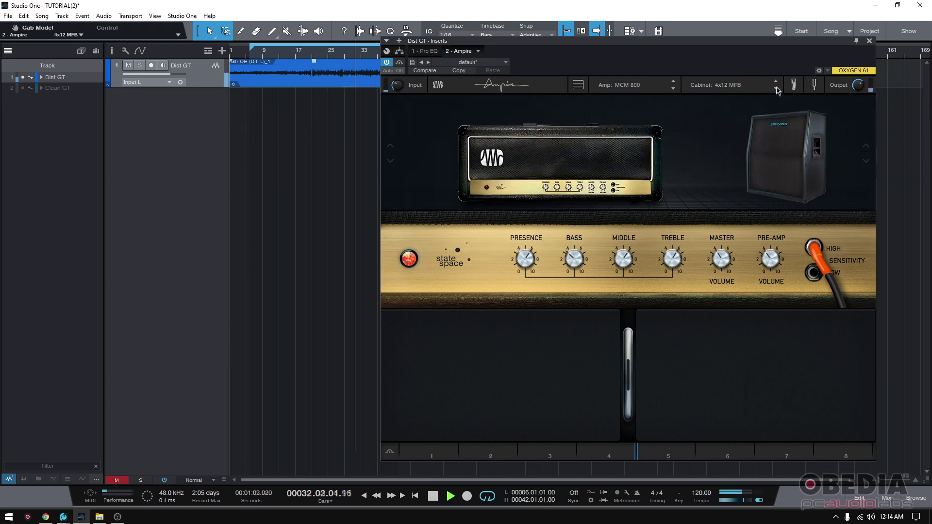
pyautogui.press('space')
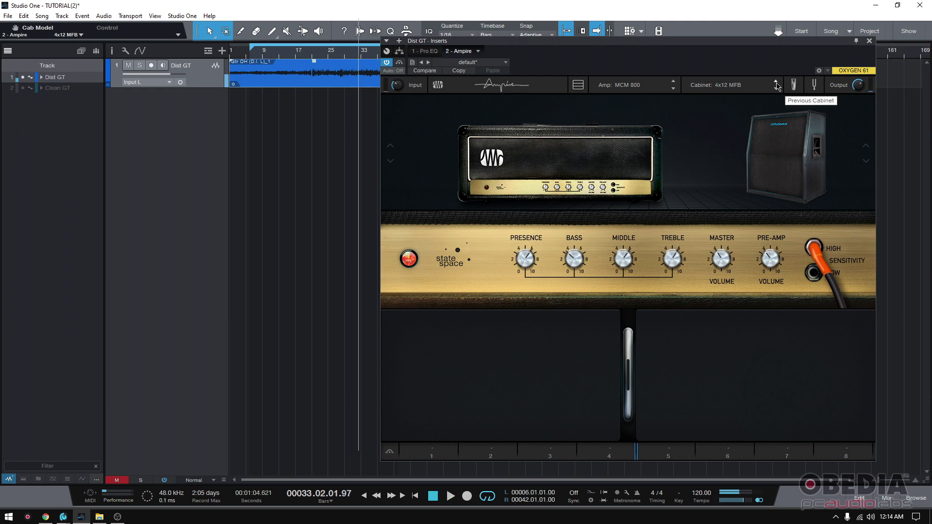
pyautogui.press('space')
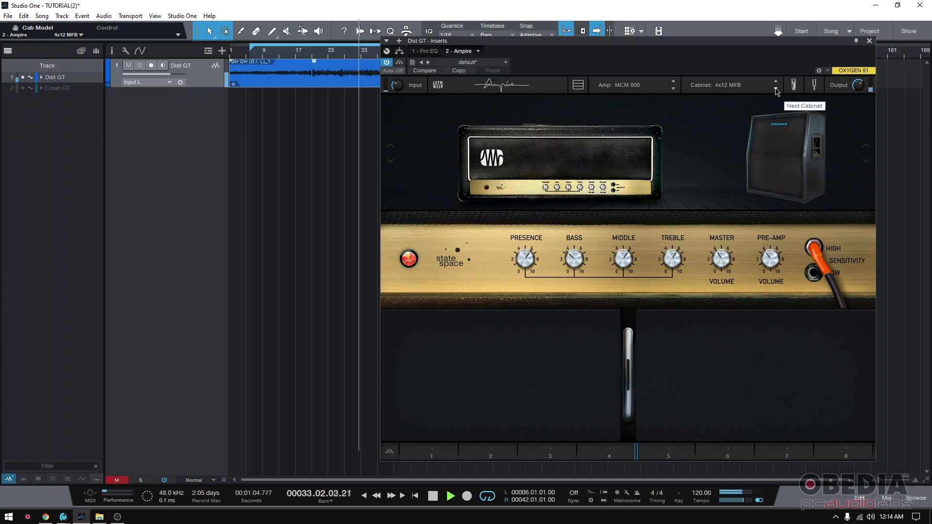
pyautogui.click(776, 89)
pyautogui.click(776, 89)
pyautogui.click(776, 89)
pyautogui.click(776, 90)
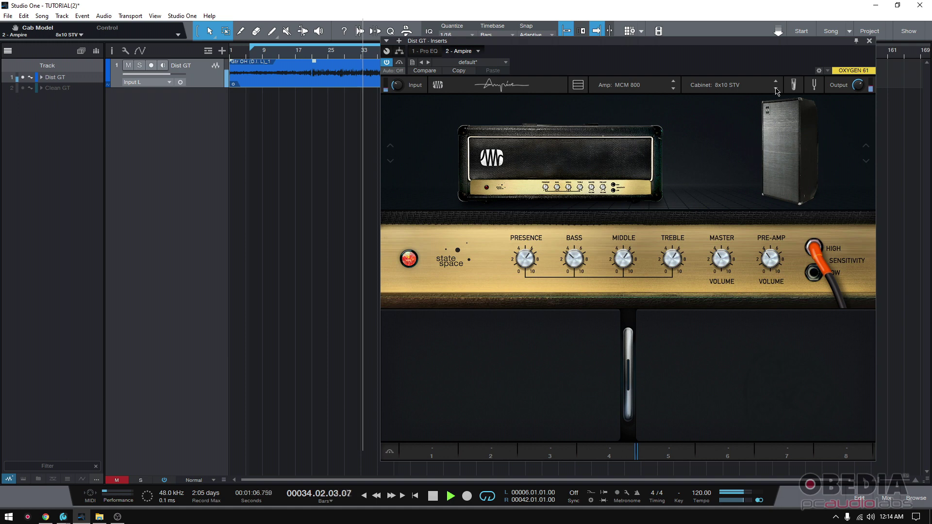
pyautogui.click(776, 89)
pyautogui.click(776, 90)
pyautogui.click(776, 89)
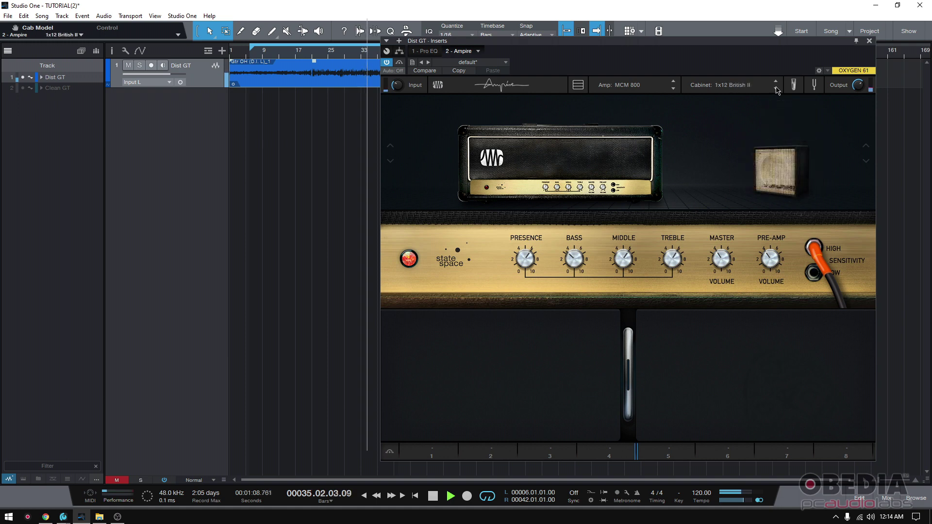
pyautogui.click(777, 83)
pyautogui.click(777, 82)
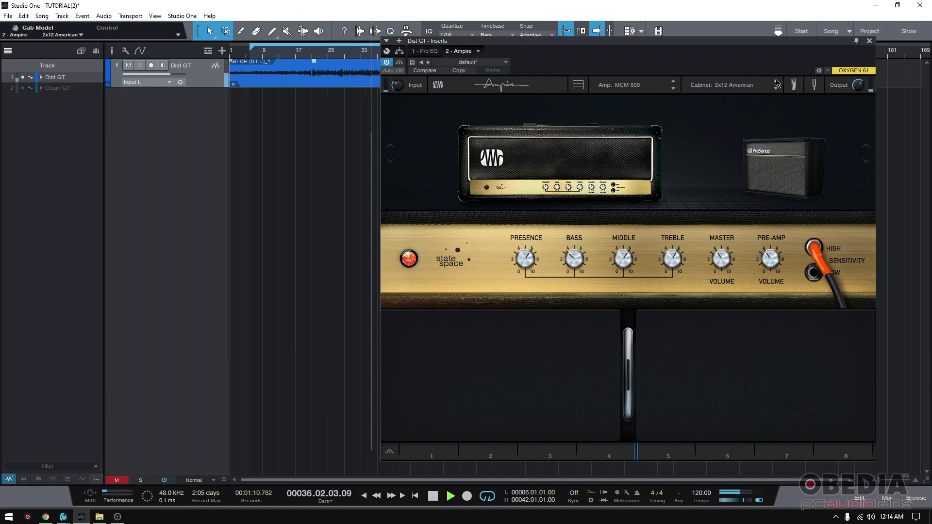
pyautogui.click(777, 82)
pyautogui.click(776, 83)
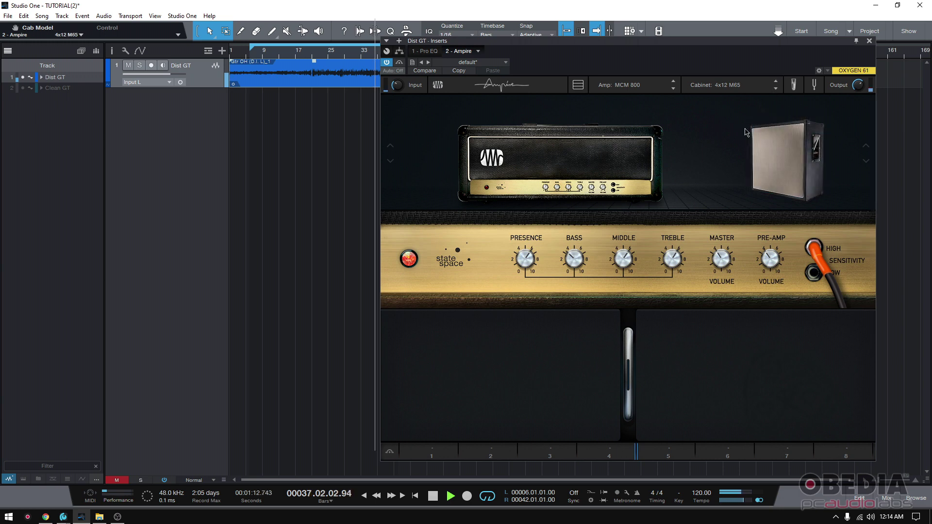
pyautogui.press('space')
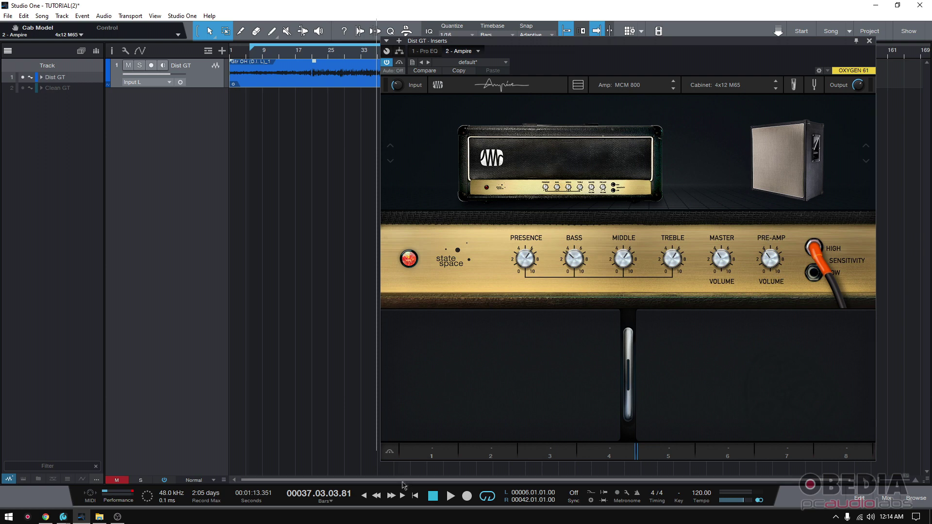
# Load a Tube Dreamer into stomp slot 1 with Drive about 30% and Tone about 50%, then play
pyautogui.click(432, 453)
pyautogui.scroll(-5, 661, 385)
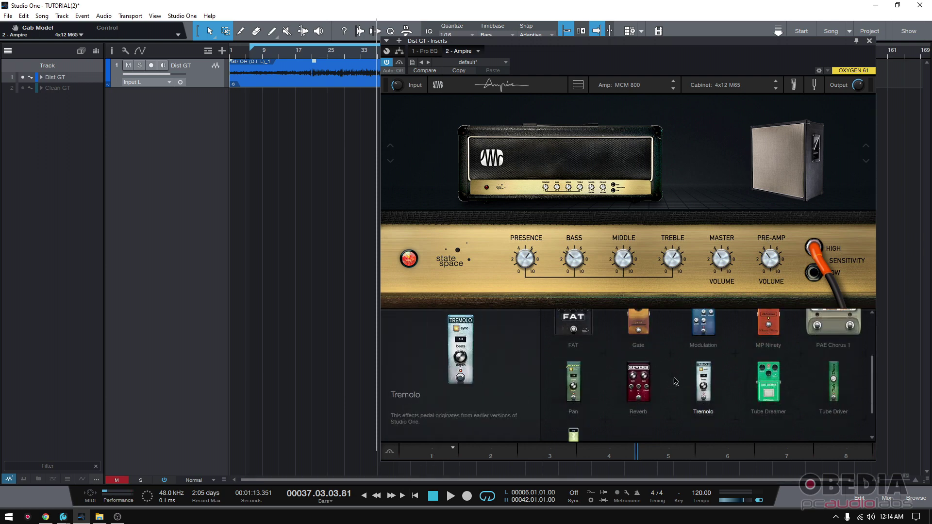
pyautogui.click(770, 358)
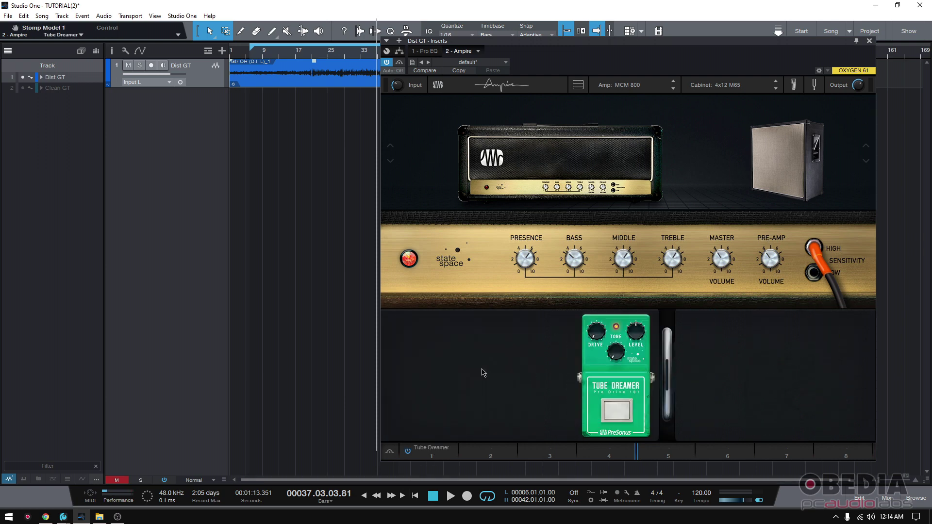
pyautogui.moveTo(636, 322)
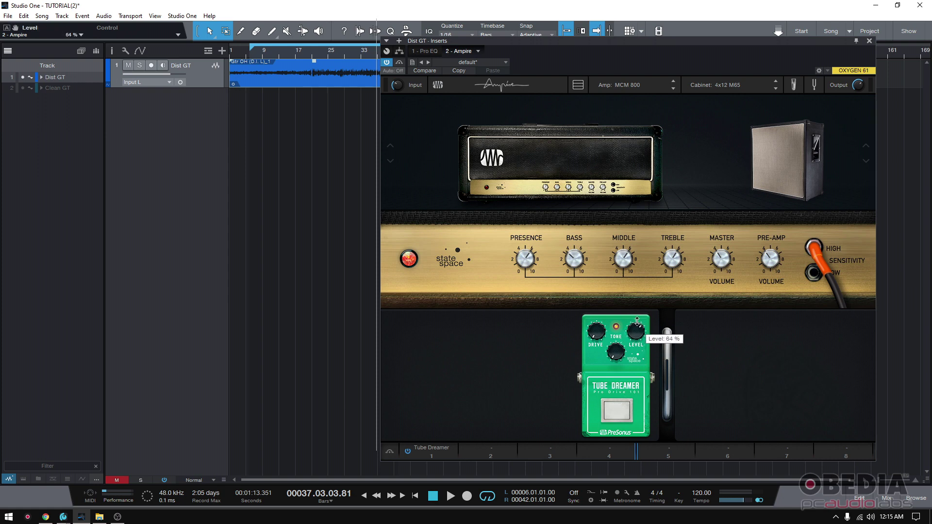
pyautogui.moveTo(596, 332); pyautogui.dragTo(588, 303)
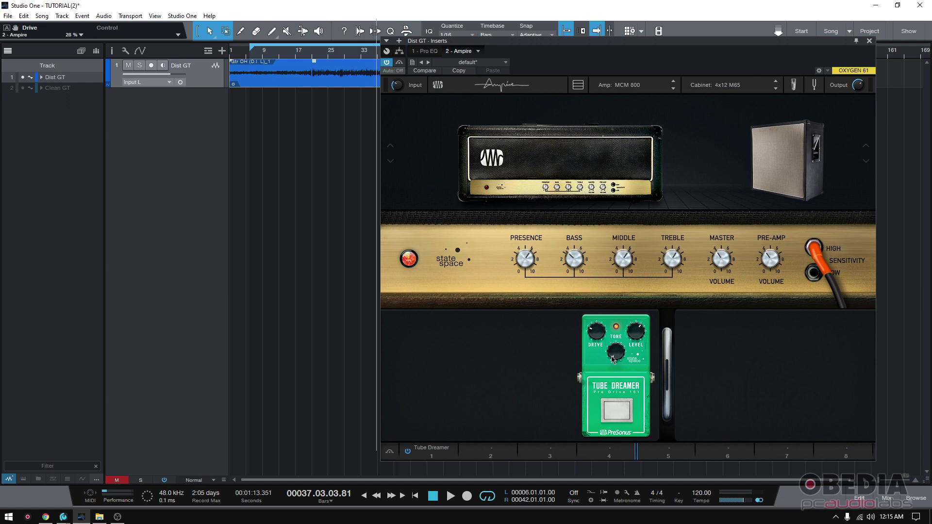
pyautogui.moveTo(613, 359); pyautogui.dragTo(612, 305)
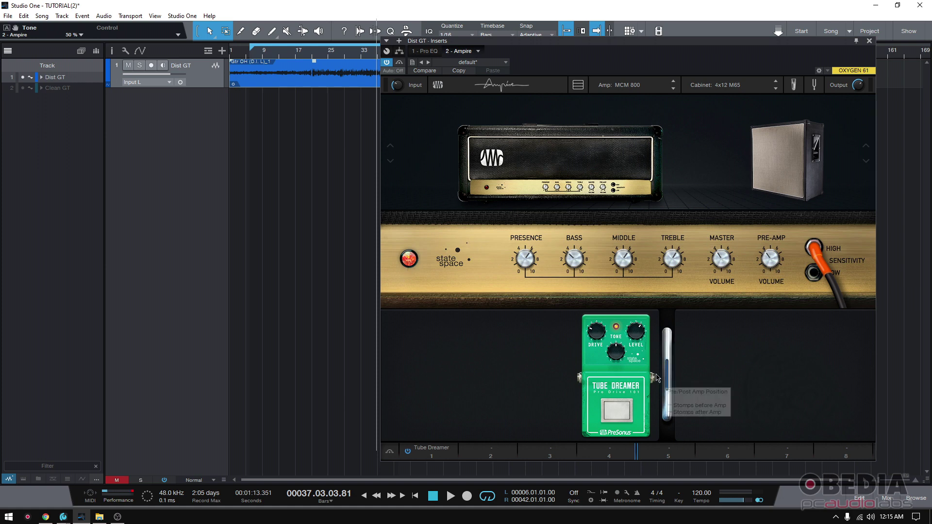
pyautogui.press('space')
# Compare the Tube Dreamer bypassed versus on, and lower the amp's Pre-Amp Volume
pyautogui.click(620, 414)
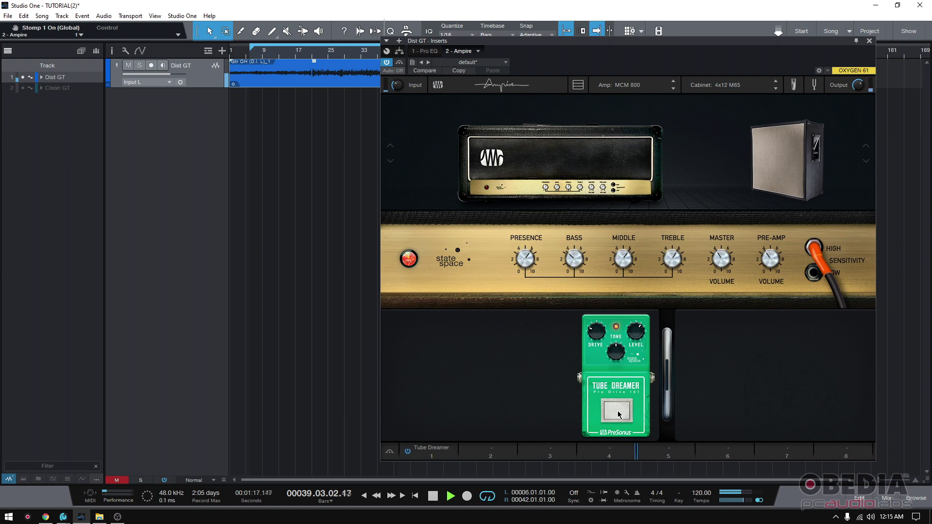
pyautogui.press('space')
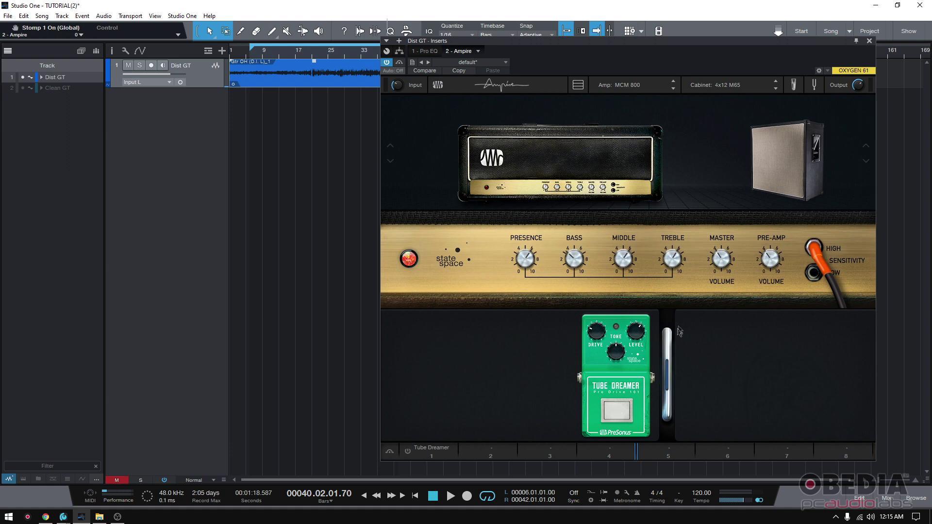
pyautogui.press('space')
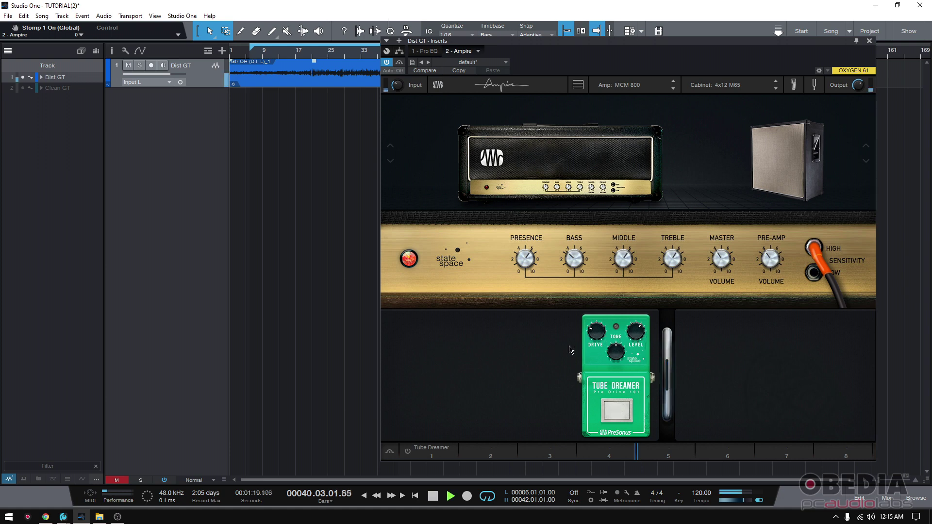
pyautogui.click(617, 411)
pyautogui.moveTo(770, 258)
pyautogui.mouseDown()
pyautogui.moveTo(771, 310)
pyautogui.moveTo(764, 268)
pyautogui.mouseUp()
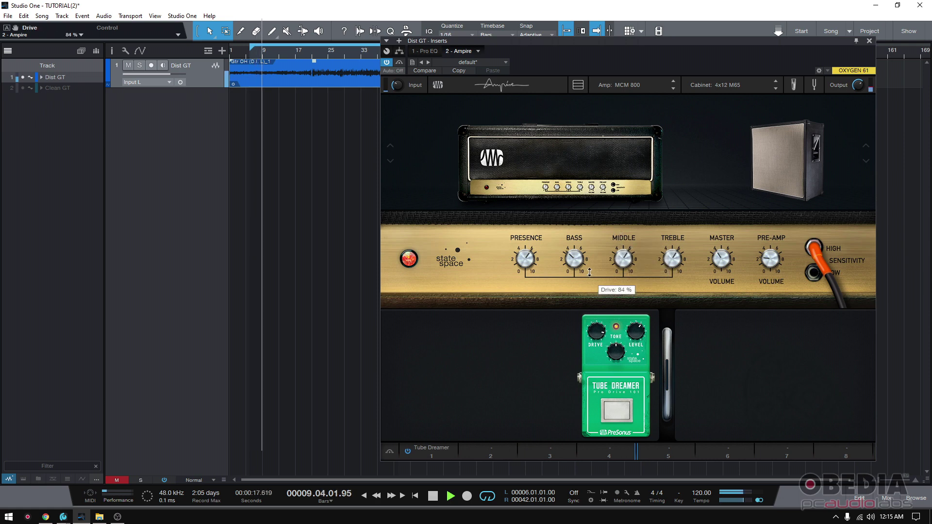
# Raise the Tube Dreamer Level to about 80% and Tone nearly full, then stop and show the mic settings
pyautogui.moveTo(637, 334); pyautogui.dragTo(642, 315)
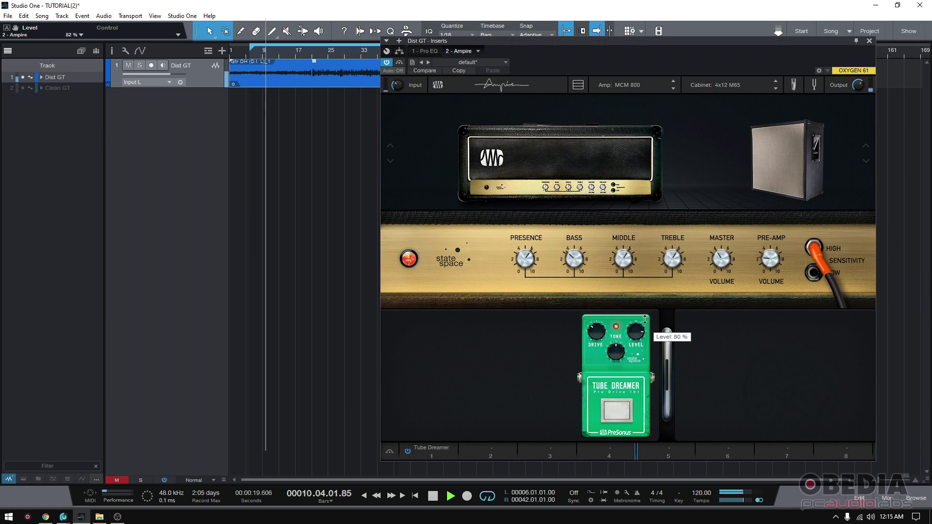
pyautogui.moveTo(621, 334)
pyautogui.moveTo(621, 334); pyautogui.dragTo(620, 359)
pyautogui.moveTo(777, 253)
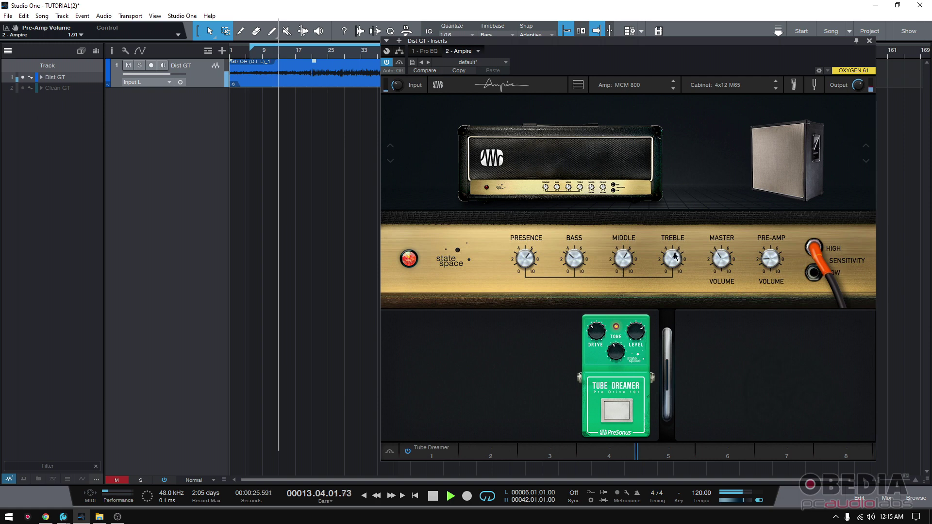
pyautogui.moveTo(569, 260)
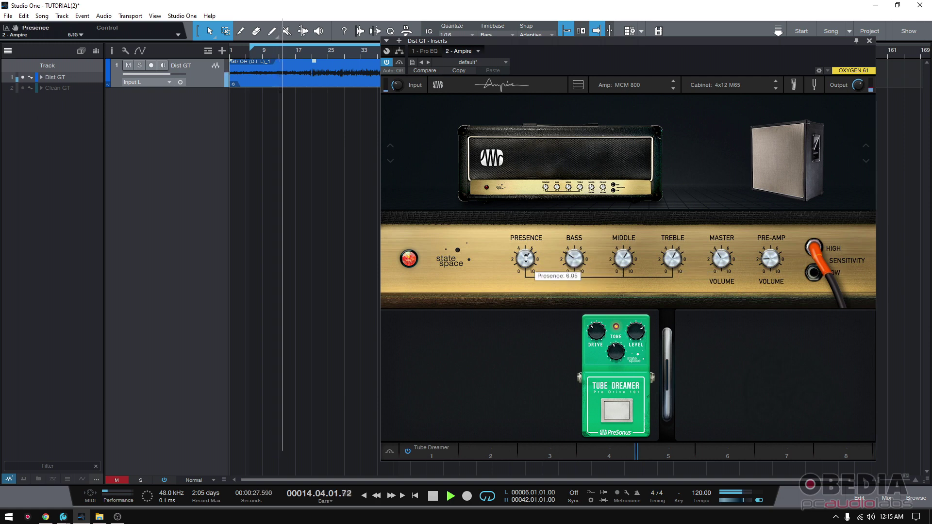
pyautogui.press('space')
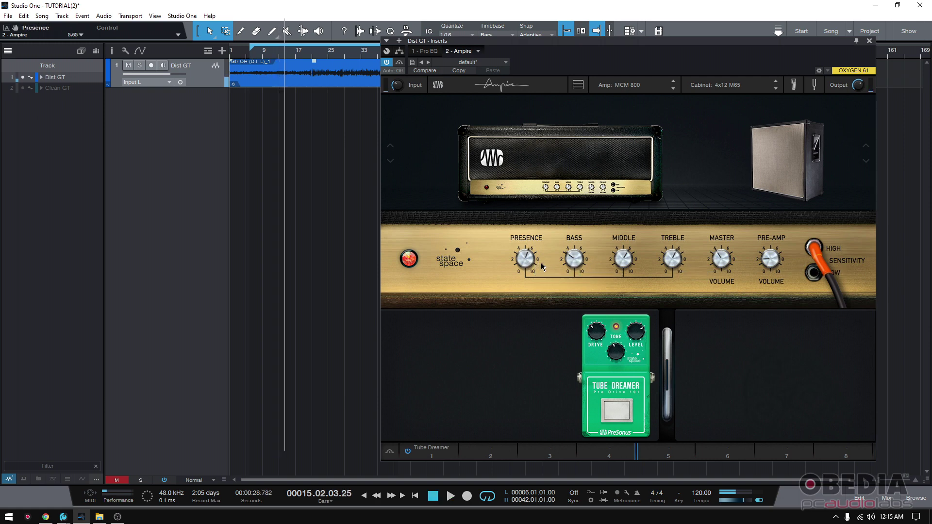
pyautogui.click(795, 87)
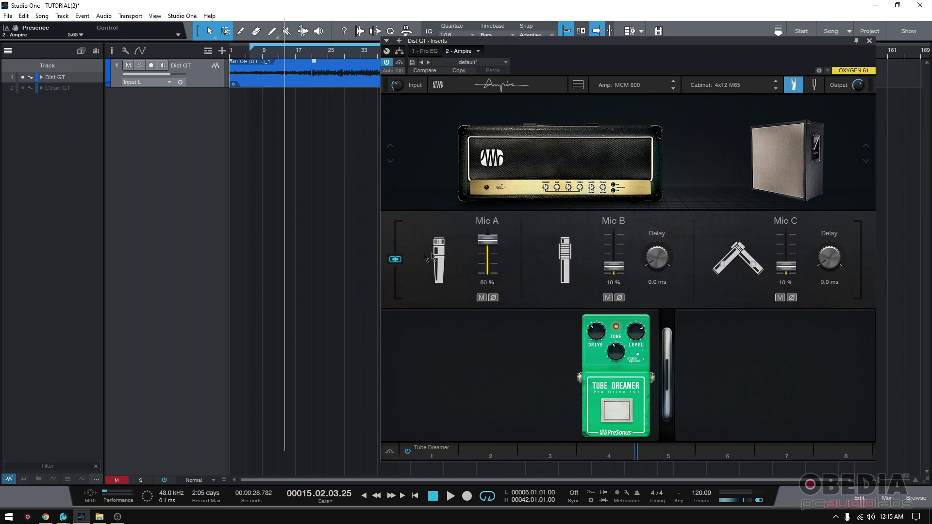
# Audition the mics: Mic A at full, Mic B alone, then Mic A back up with some Mic C
pyautogui.moveTo(491, 239); pyautogui.dragTo(491, 222)
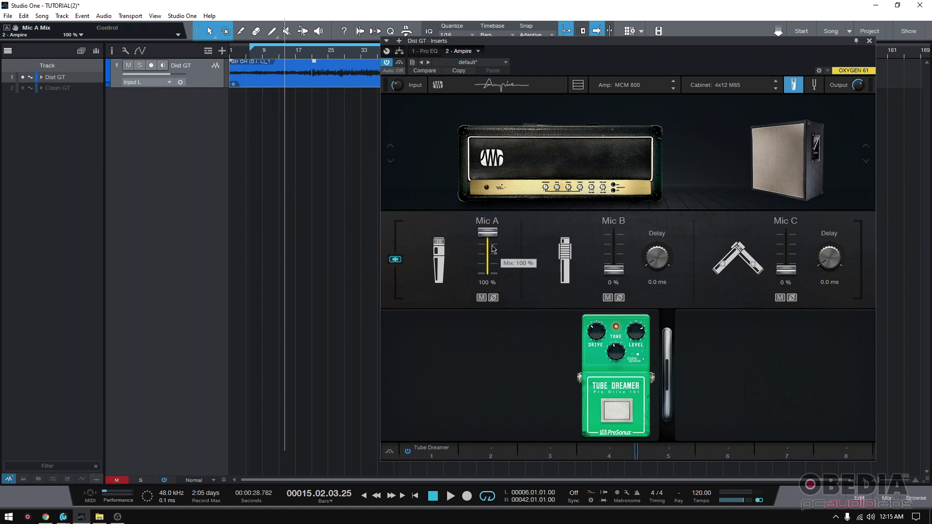
pyautogui.press('space')
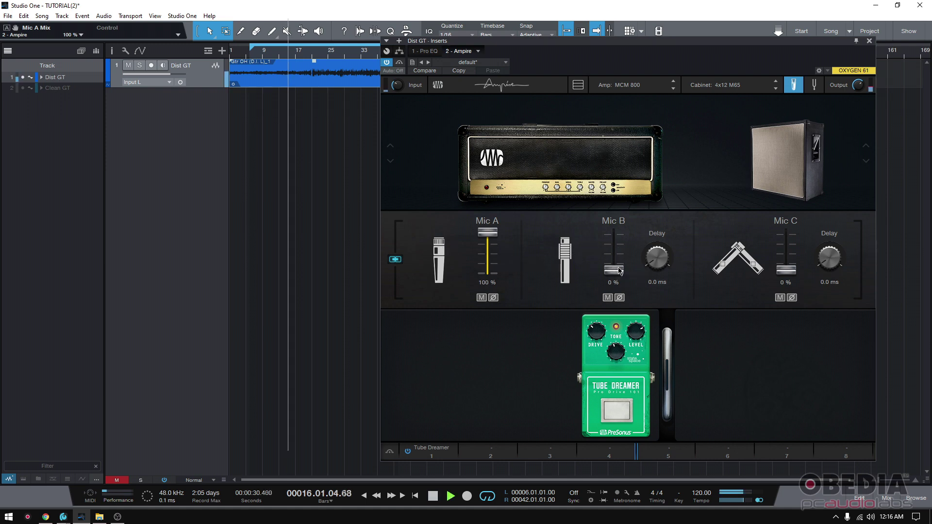
pyautogui.moveTo(619, 270); pyautogui.dragTo(609, 203)
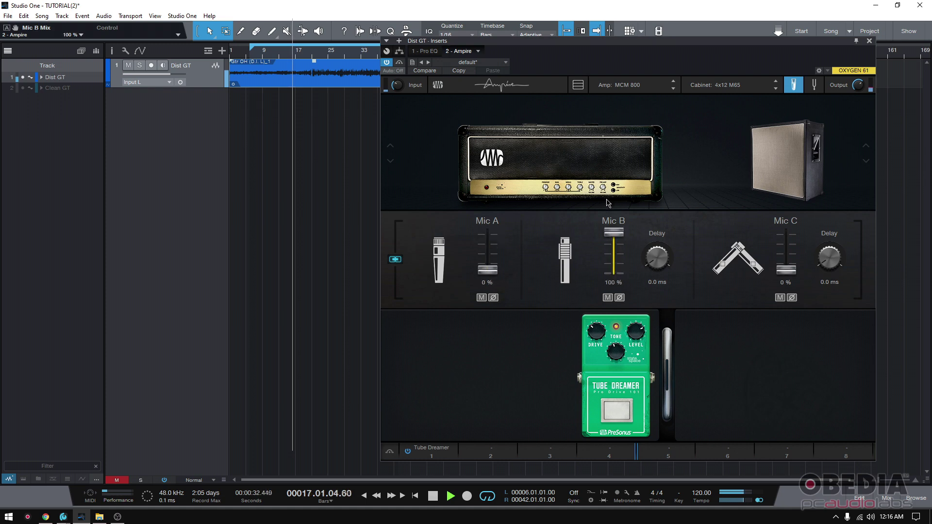
pyautogui.moveTo(496, 270); pyautogui.dragTo(489, 243)
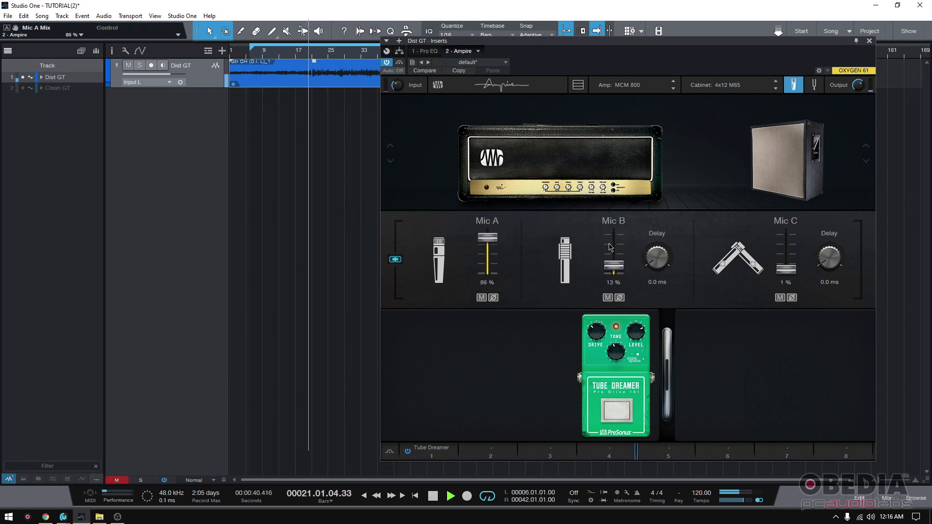
pyautogui.moveTo(786, 269)
pyautogui.mouseDown()
pyautogui.moveTo(782, 251)
pyautogui.moveTo(784, 270)
pyautogui.mouseUp()
# Unlink the mics and settle on Mic A 78%, Mic B 18%, Mic C 0%, then stop
pyautogui.click(395, 260)
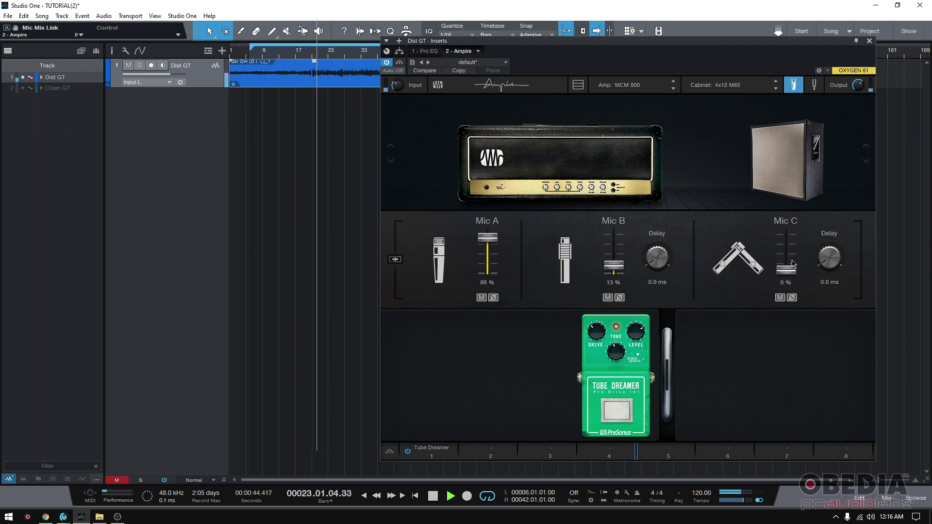
pyautogui.moveTo(787, 270); pyautogui.dragTo(786, 253)
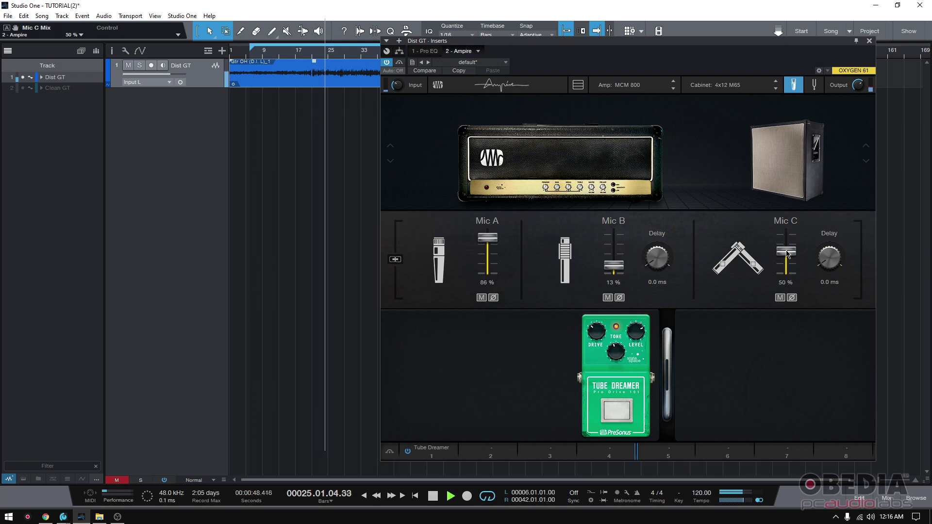
pyautogui.moveTo(787, 253); pyautogui.dragTo(790, 273)
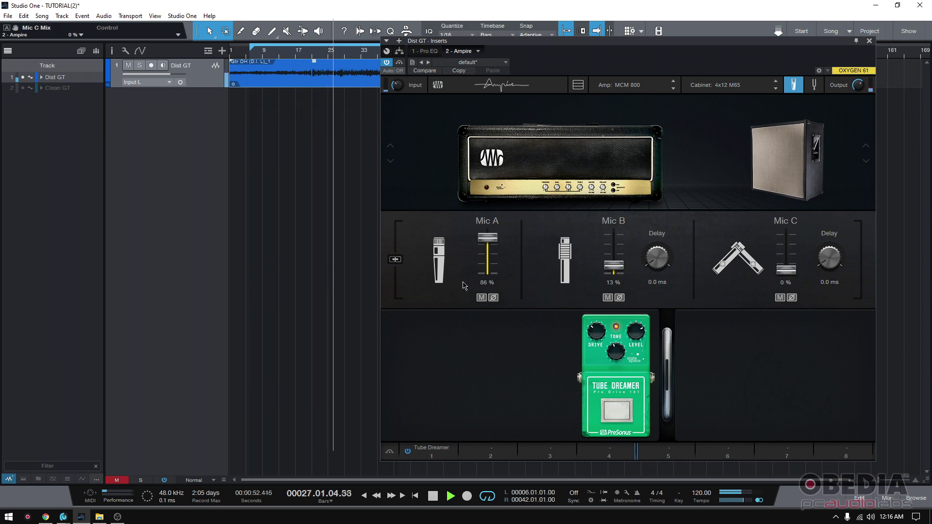
pyautogui.moveTo(491, 238)
pyautogui.mouseDown()
pyautogui.moveTo(493, 223)
pyautogui.moveTo(493, 244)
pyautogui.mouseUp()
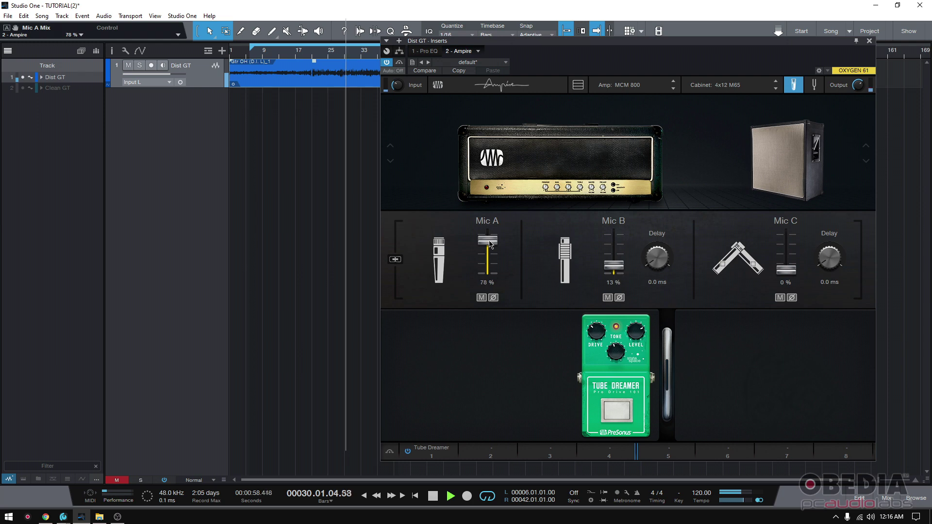
pyautogui.moveTo(612, 271); pyautogui.dragTo(618, 268)
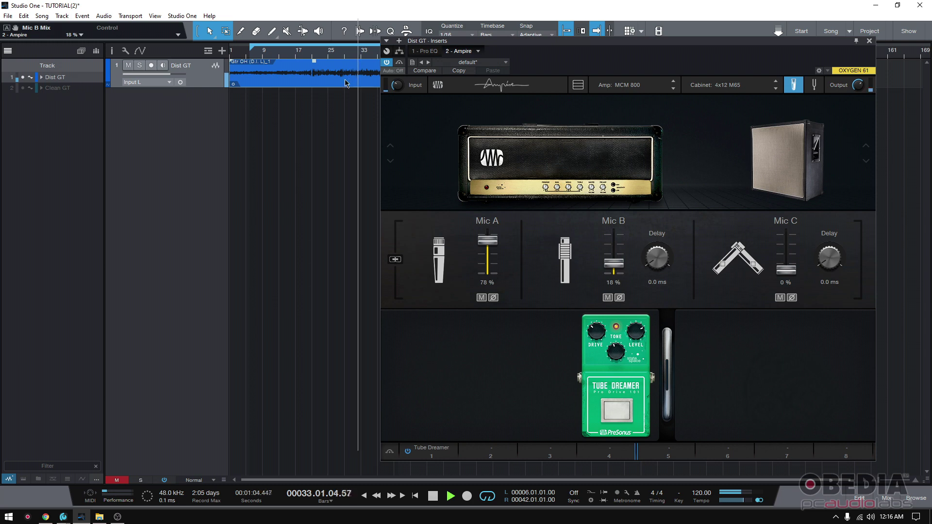
pyautogui.press('space')
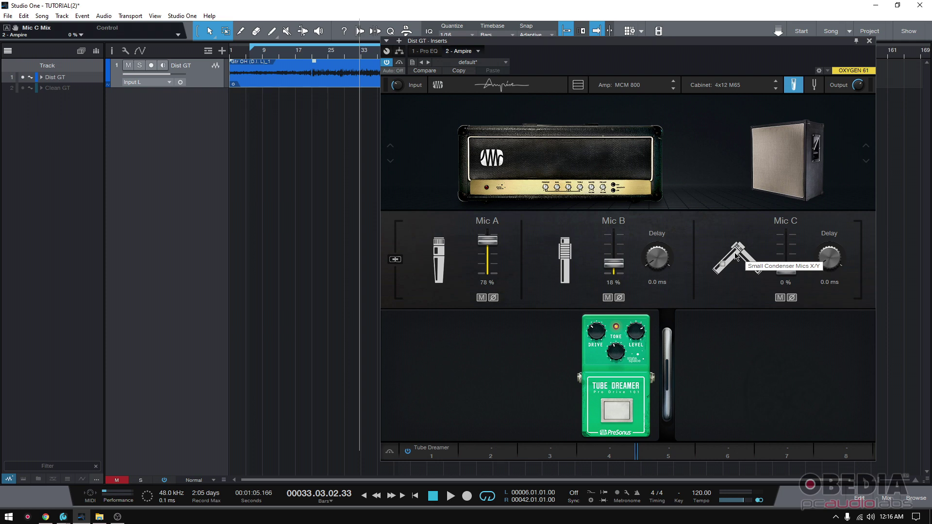
# Play the guitar from bar 11, then from bar 22, and bring back the amp controls
pyautogui.click(273, 56)
pyautogui.press('space')
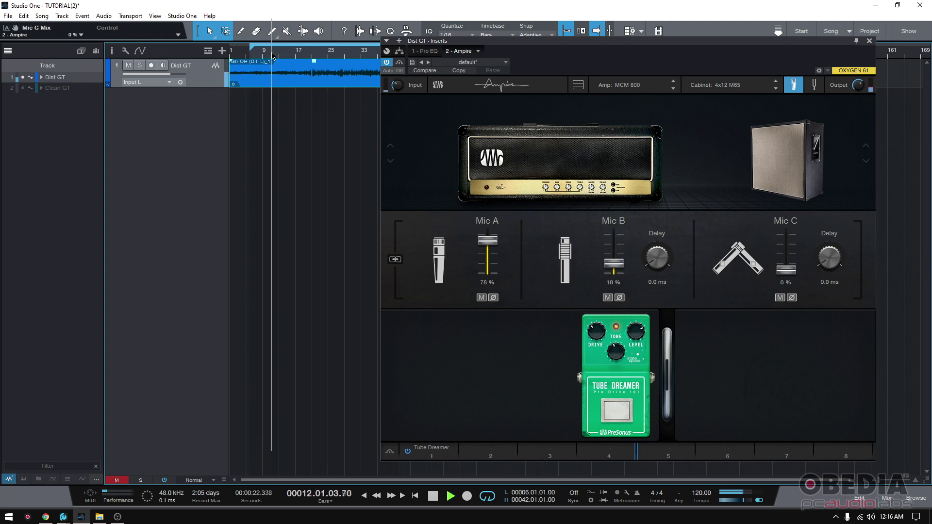
pyautogui.press('space')
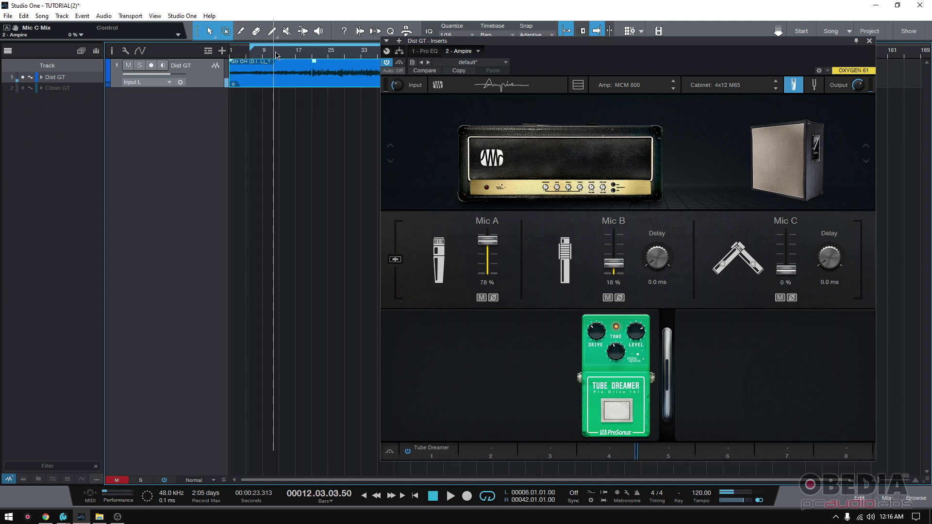
pyautogui.click(318, 56)
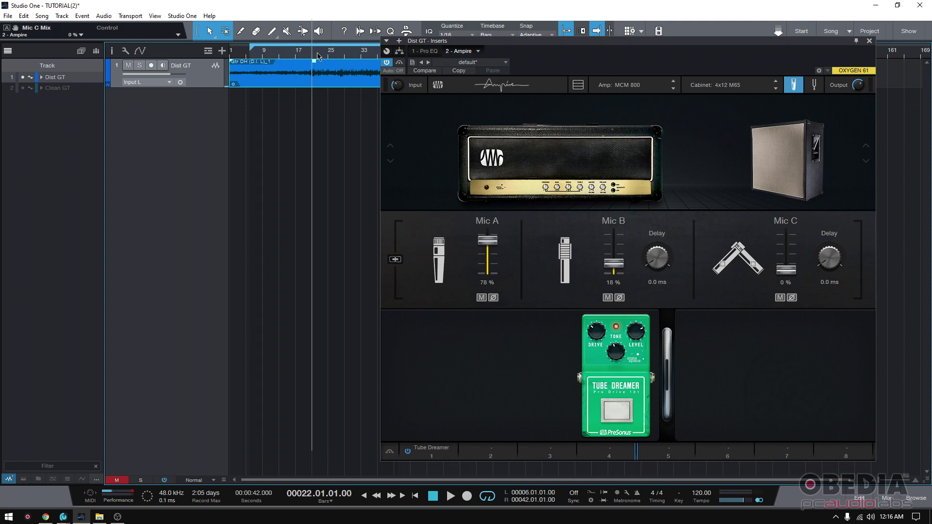
pyautogui.press('space')
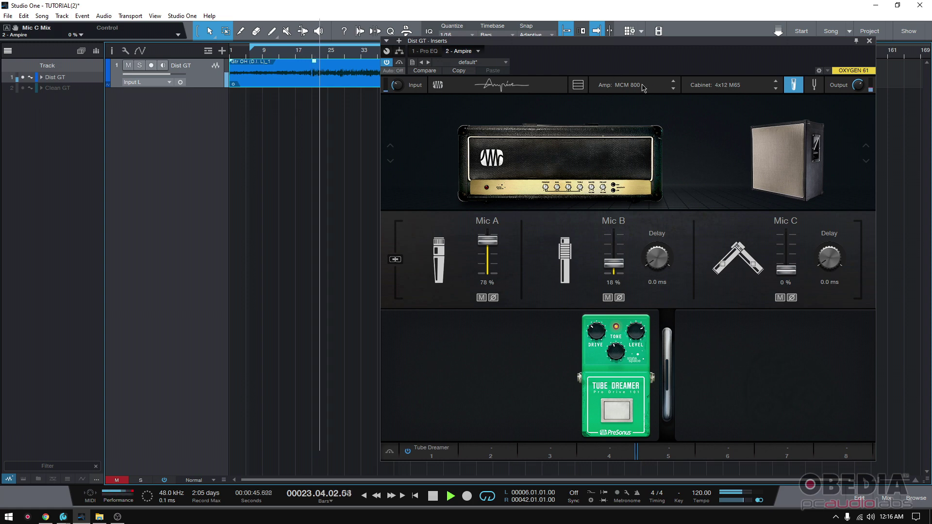
pyautogui.click(636, 131)
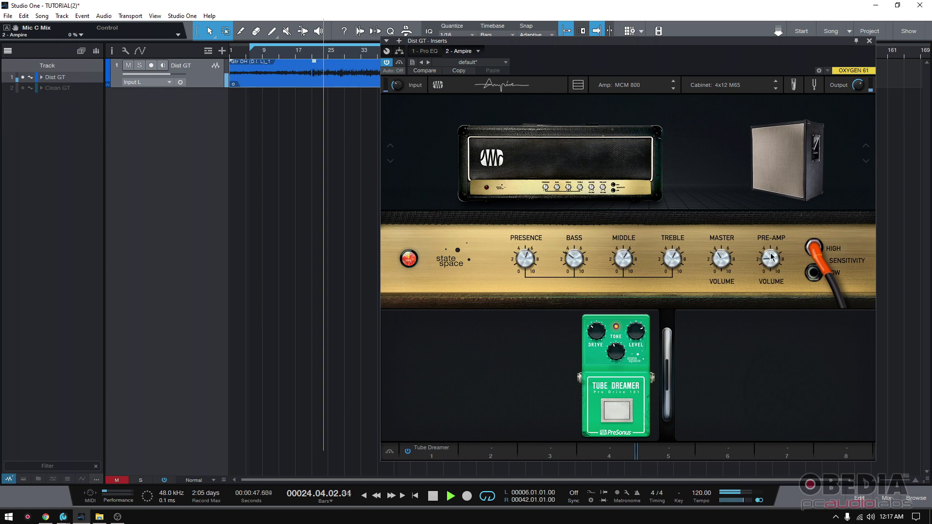
# Lower the MCM 800 Pre-Amp Volume to 0.76 and Master Volume to 4.70 while listening
pyautogui.moveTo(768, 261)
pyautogui.moveTo(768, 261); pyautogui.dragTo(761, 262)
pyautogui.moveTo(775, 265)
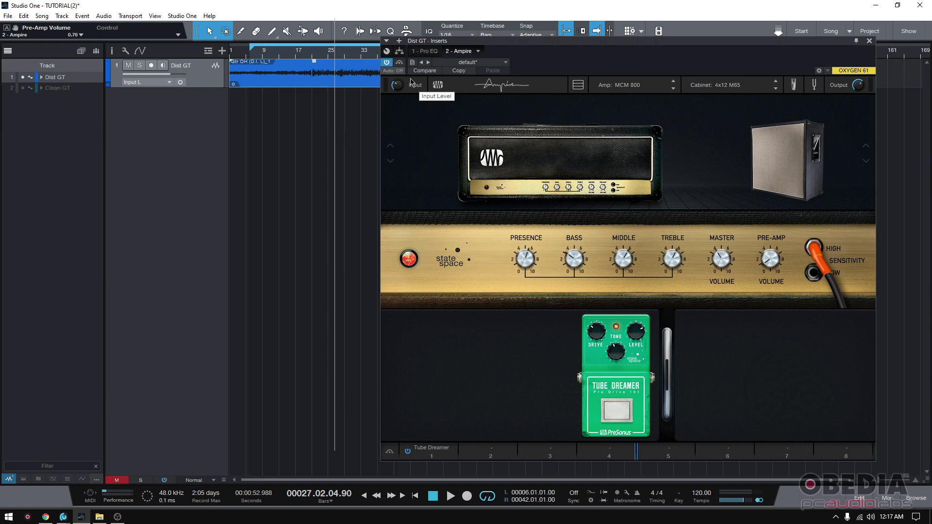
pyautogui.press('space')
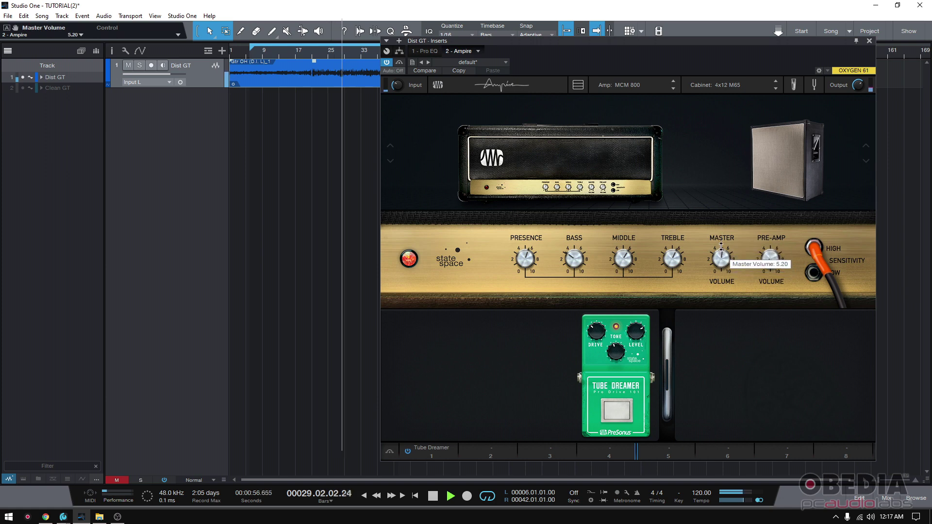
pyautogui.moveTo(769, 259); pyautogui.dragTo(770, 267)
pyautogui.press('space')
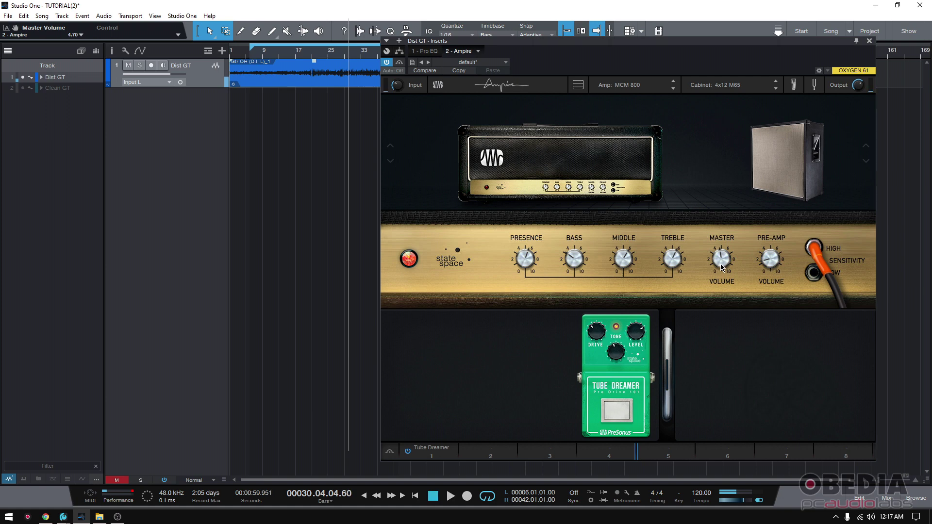